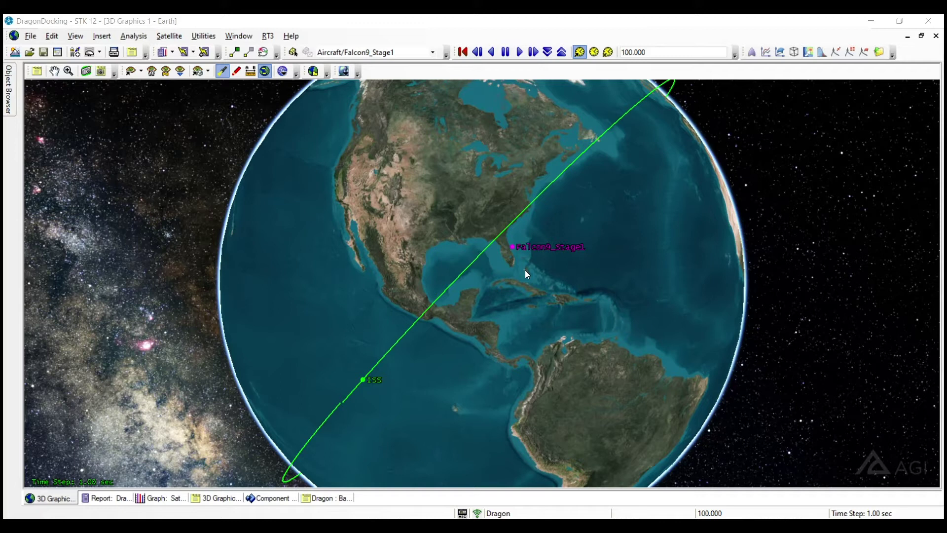
Step: Play the launch animation, zoom out to the whole globe, and pause it at 851 seconds
{"action": "left_click", "coordinate": [520, 52]}
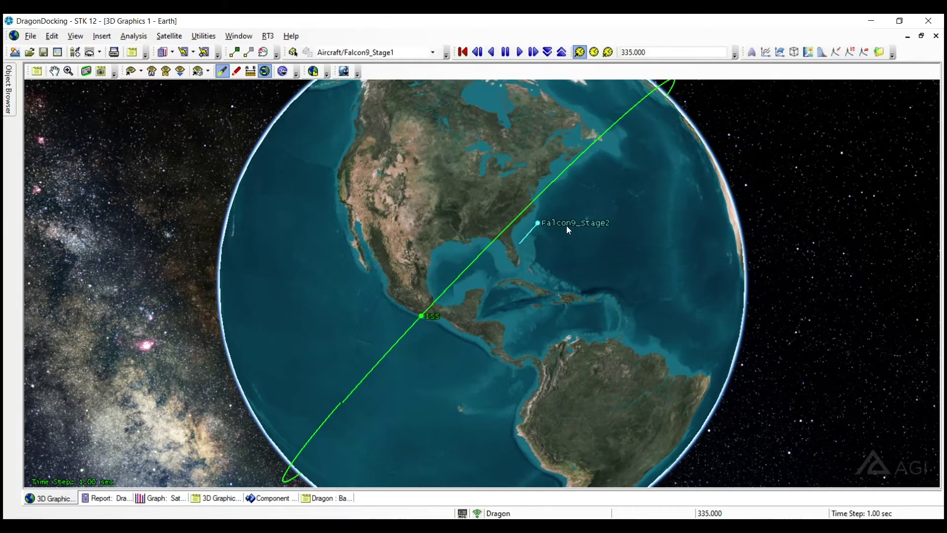
{"action": "right_click_drag", "start_coordinate": [552, 272], "coordinate": [523, 223]}
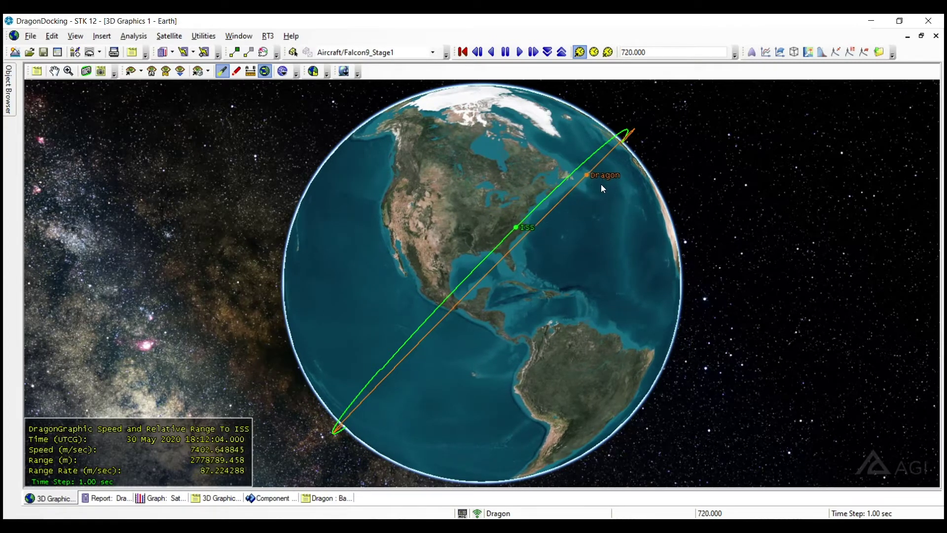
{"action": "left_click", "coordinate": [506, 53]}
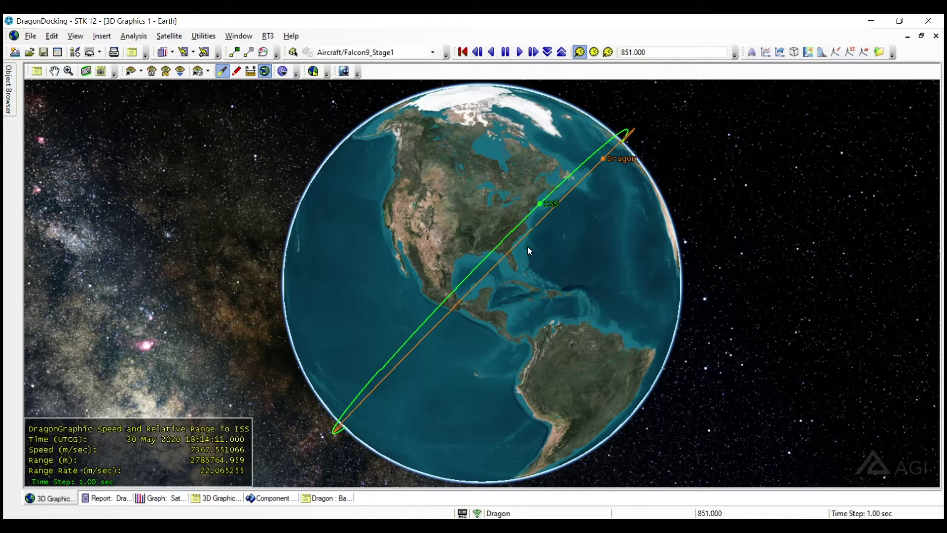
Step: Rotate the globe to centre Africa, showing Dragon's orbit tracking alongside the ISS's
{"action": "left_click_drag", "start_coordinate": [556, 203], "coordinate": [511, 203]}
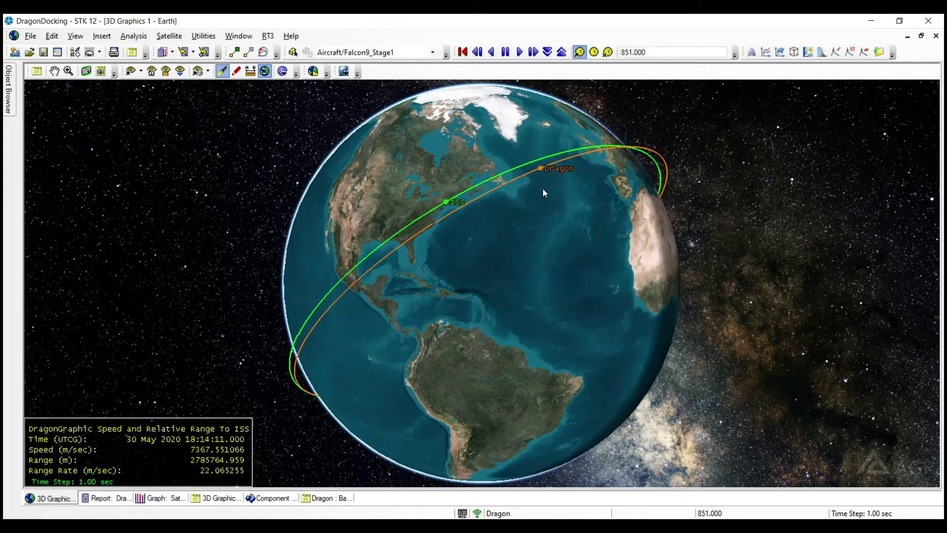
{"action": "left_click_drag", "start_coordinate": [534, 191], "coordinate": [554, 202]}
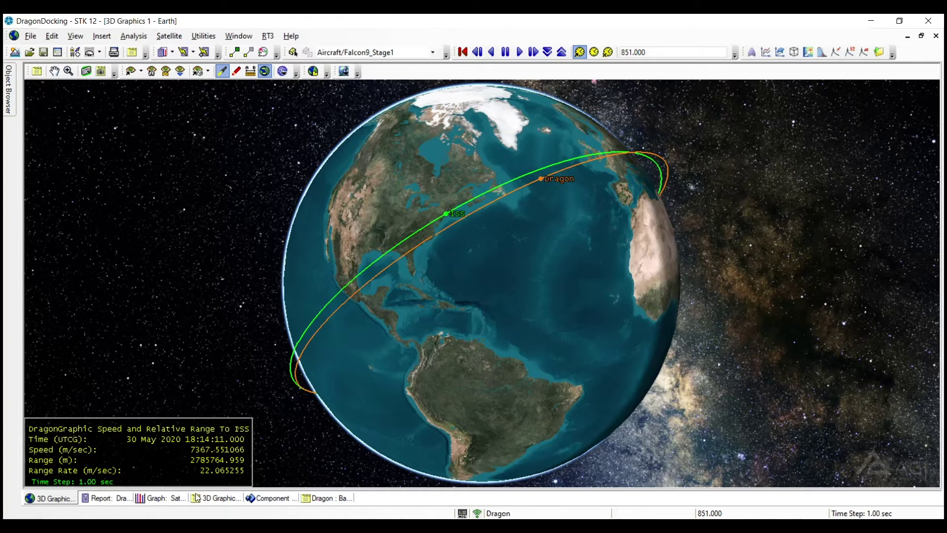
Step: Show the 'Dragon : Basic Orbit' properties with its rendezvous, waypoint and coast sequence
{"action": "left_click", "coordinate": [336, 498]}
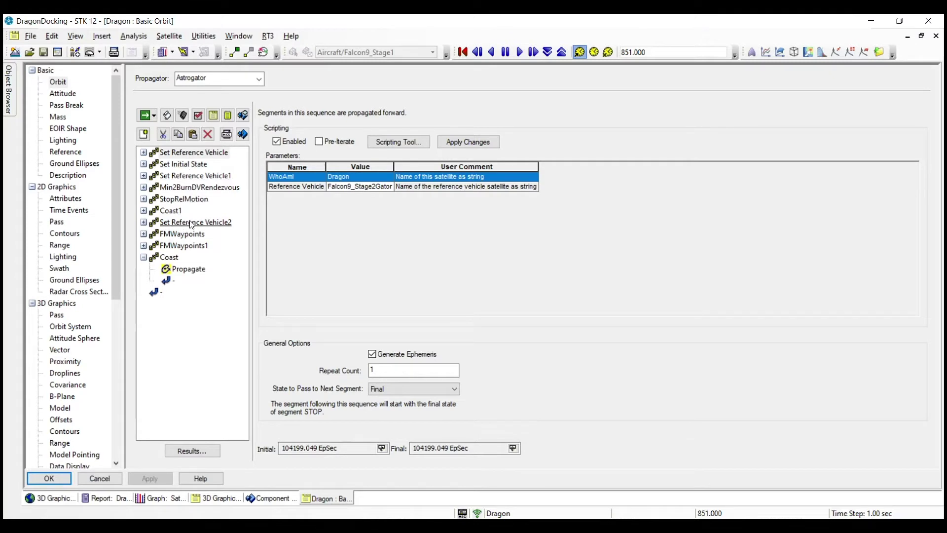
Step: Browse the RPO segment library, reading the Hop description, then cancel without inserting anything
{"action": "left_click", "coordinate": [144, 133]}
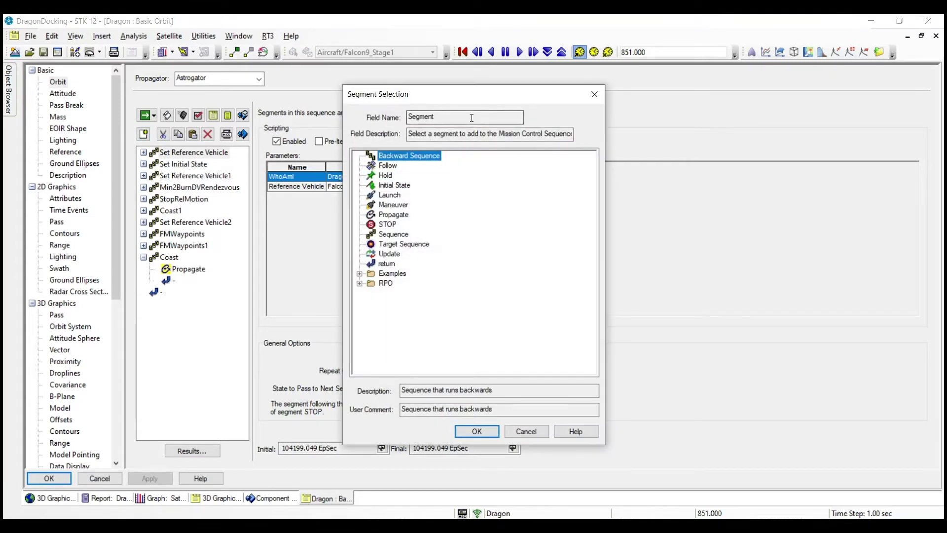
{"action": "left_click", "coordinate": [359, 283]}
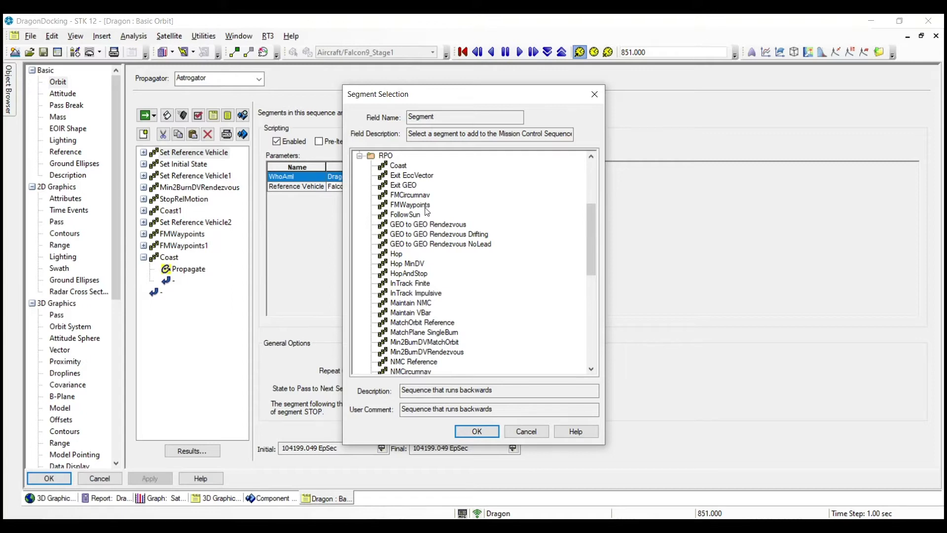
{"action": "left_click", "coordinate": [397, 255]}
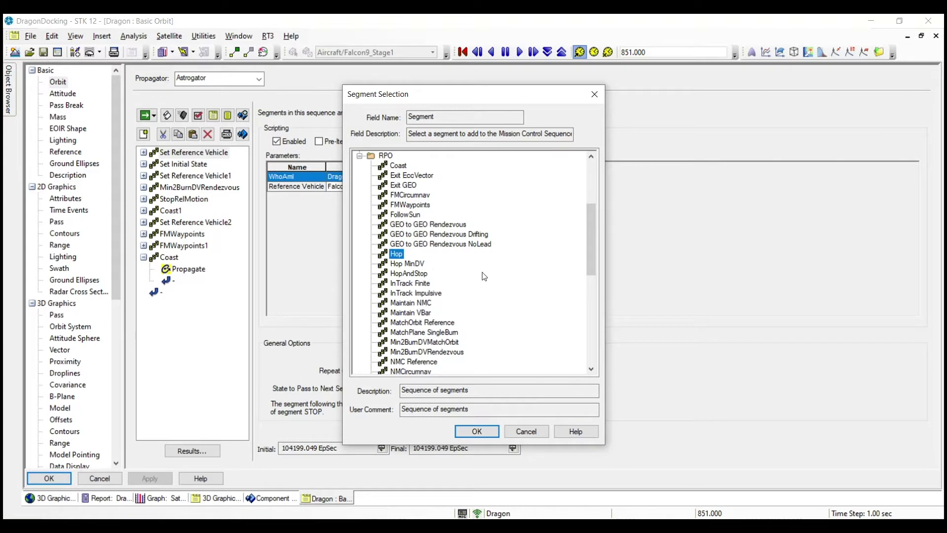
{"action": "scroll", "coordinate": [469, 324], "scroll_direction": "down", "scroll_amount": 2}
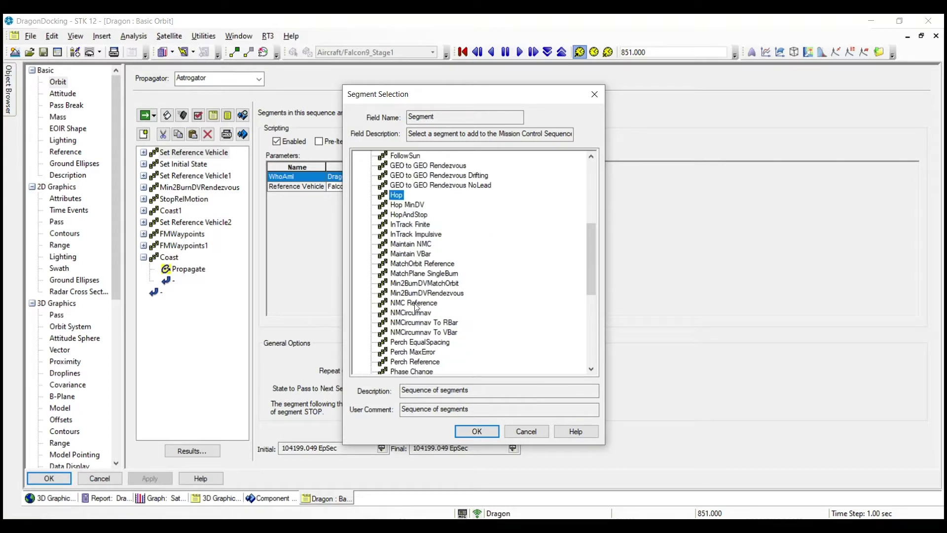
{"action": "scroll", "coordinate": [418, 307], "scroll_direction": "down", "scroll_amount": 4}
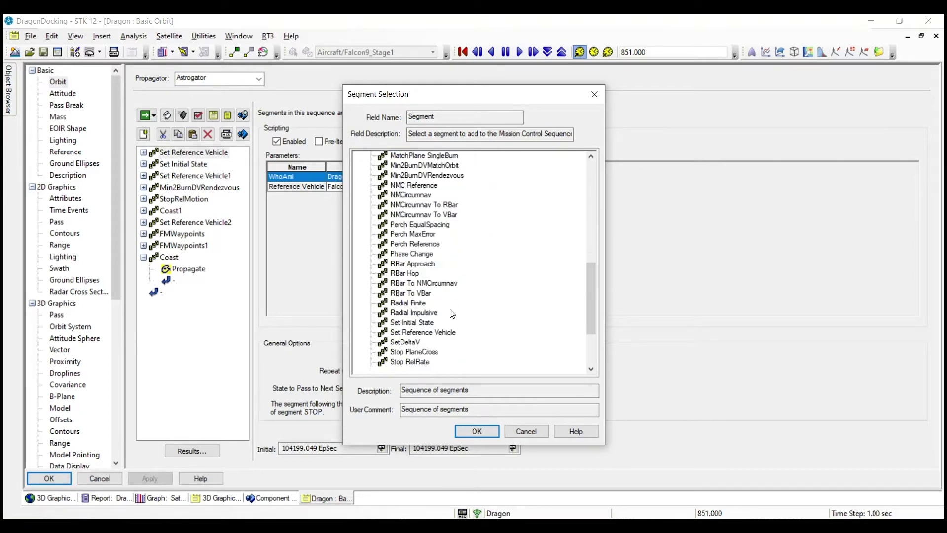
{"action": "scroll", "coordinate": [460, 276], "scroll_direction": "down", "scroll_amount": 3}
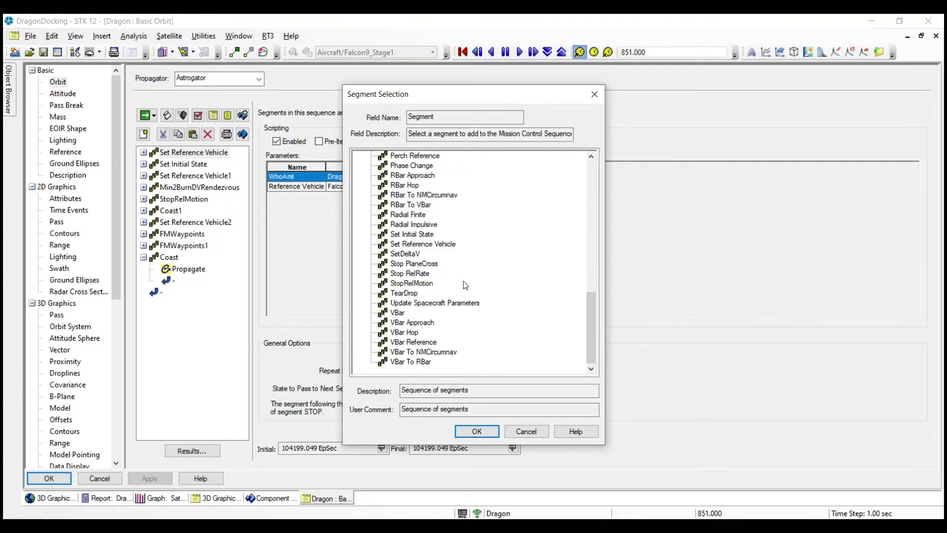
{"action": "left_click", "coordinate": [526, 431]}
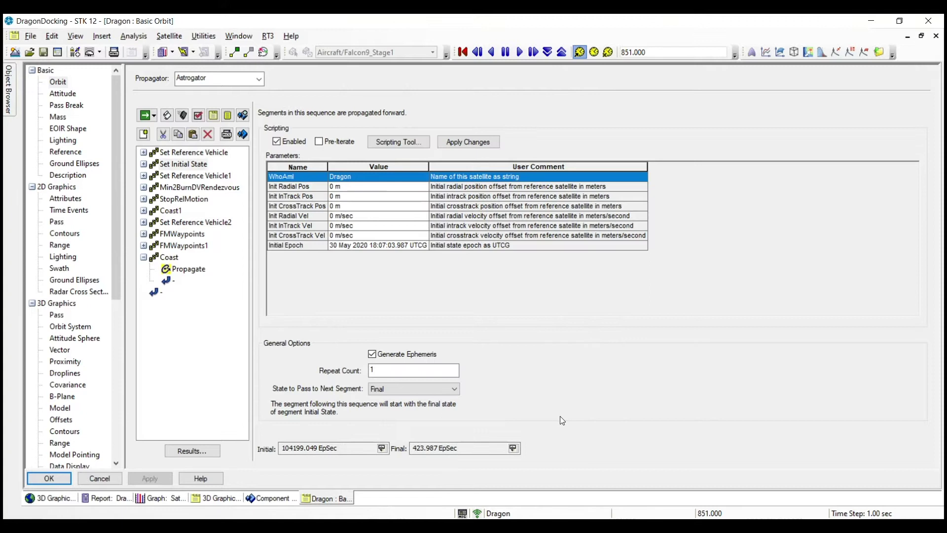
Step: Review the Set Reference Vehicle, Coast1 (3480 sec) and Min2BurnDVRendezvous segment parameters
{"action": "left_click", "coordinate": [191, 153]}
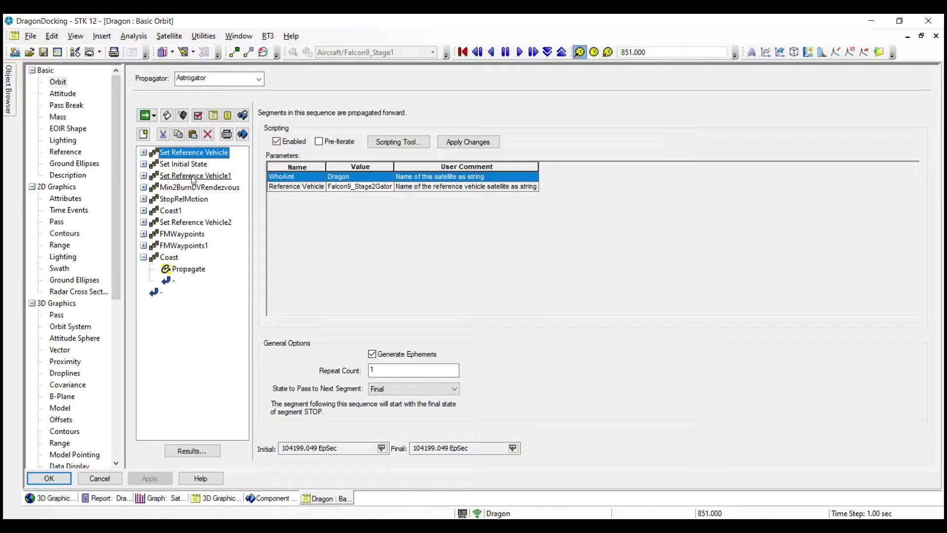
{"action": "left_click", "coordinate": [172, 211]}
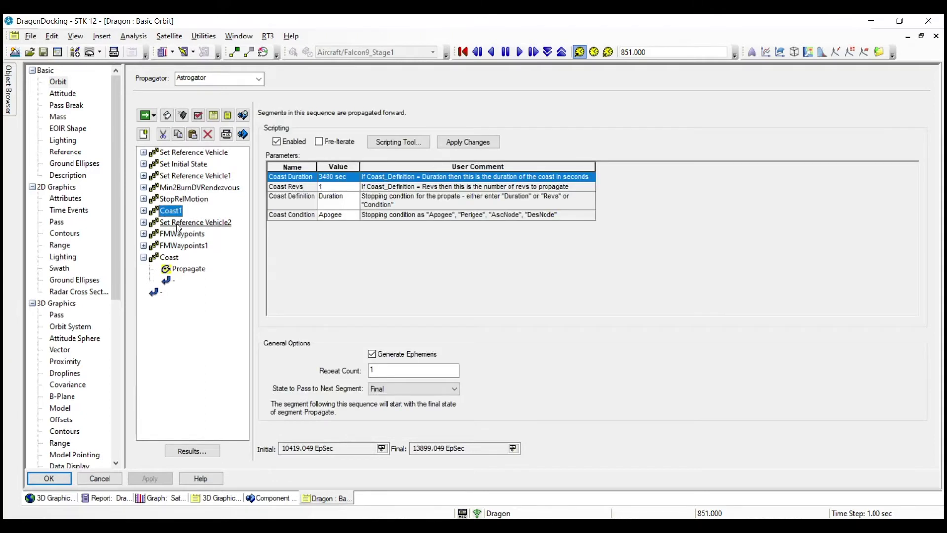
{"action": "left_click", "coordinate": [209, 188]}
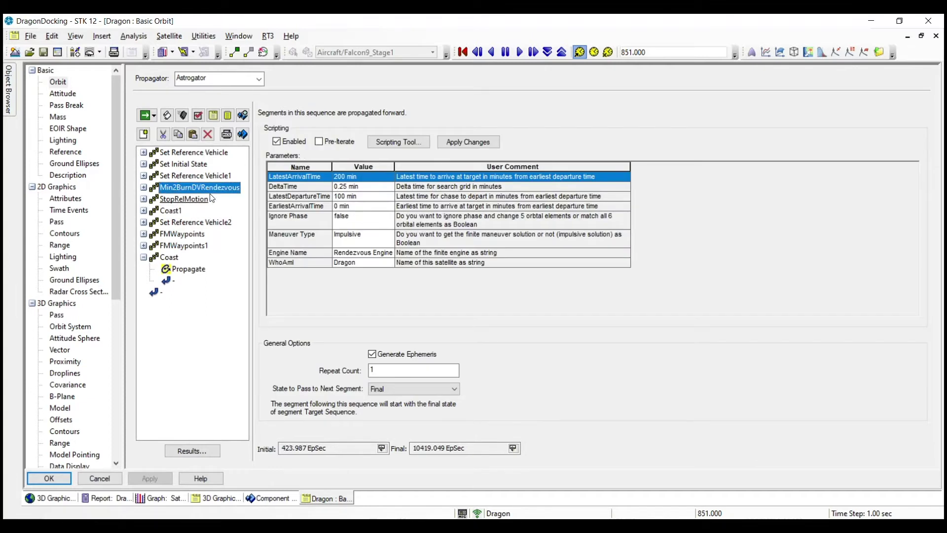
Step: Expand Min2BurnDVRendezvous and inspect PropagateToFirstManeuver and Maneuver1's finite burn along RIC axes
{"action": "left_click", "coordinate": [143, 187]}
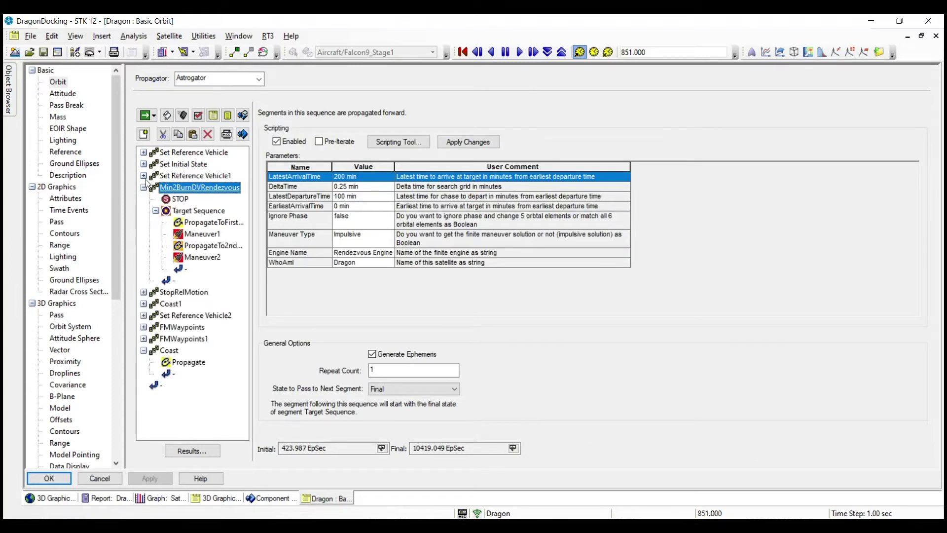
{"action": "left_click", "coordinate": [202, 222]}
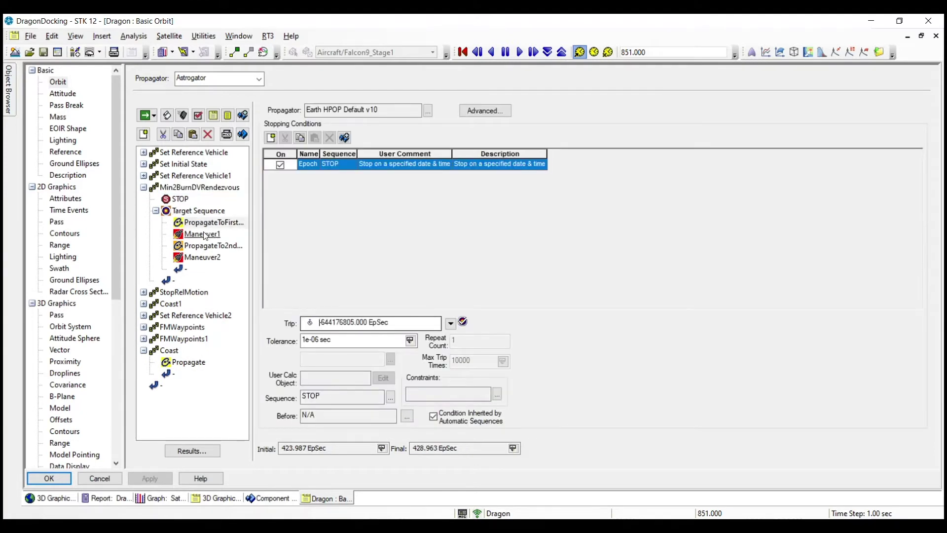
{"action": "left_click", "coordinate": [205, 235]}
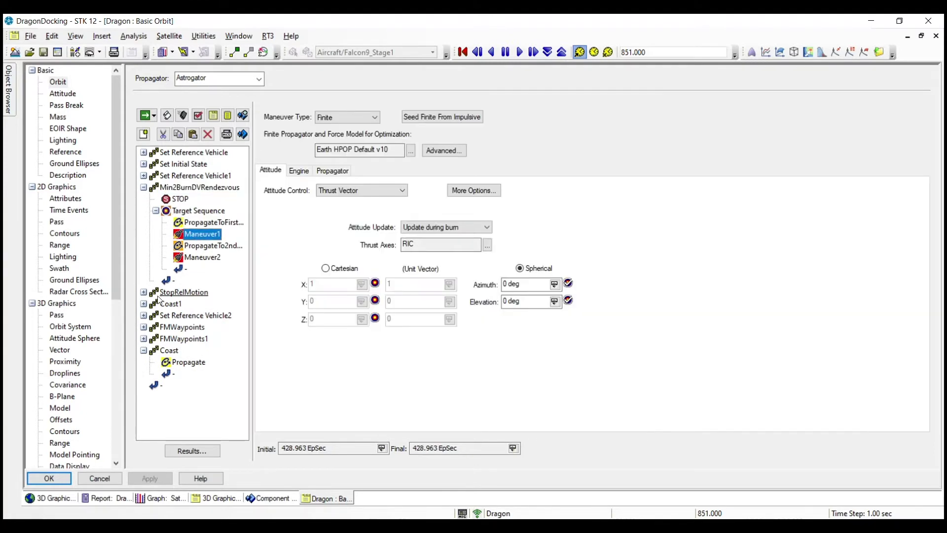
Step: List the Target Sequence's corrector and SNOPT profiles, then collapse the Target Sequence branch
{"action": "left_click", "coordinate": [183, 217]}
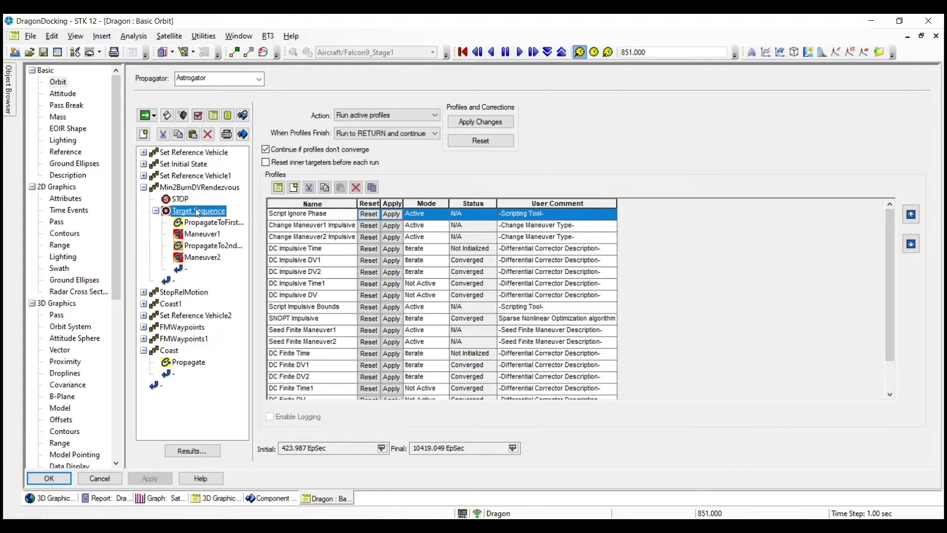
{"action": "scroll", "coordinate": [631, 303], "scroll_direction": "down", "scroll_amount": 1}
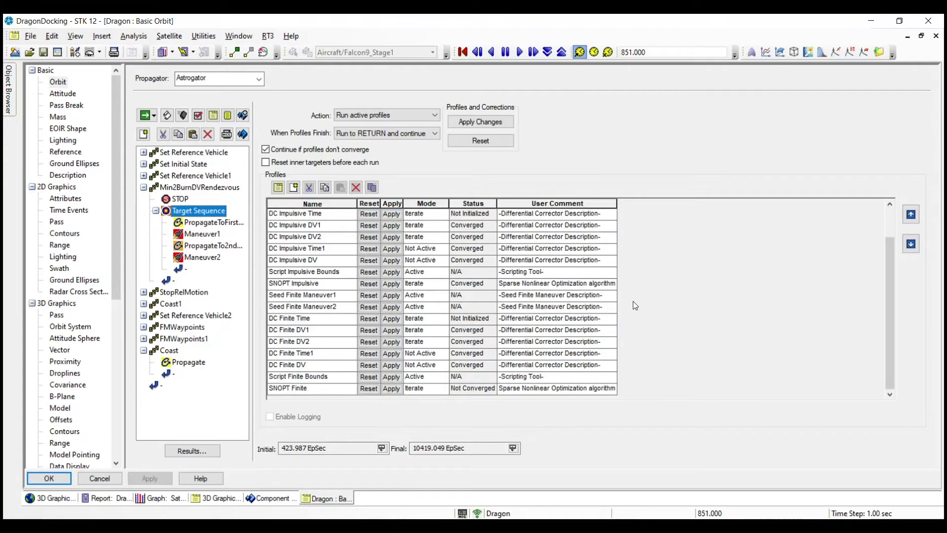
{"action": "scroll", "coordinate": [631, 303], "scroll_direction": "up", "scroll_amount": 1}
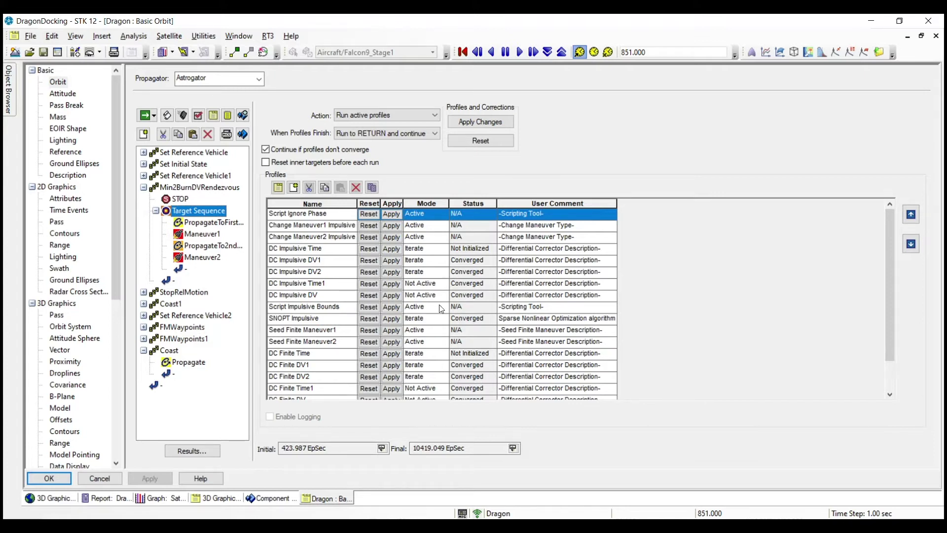
{"action": "left_click", "coordinate": [156, 211]}
Step: Set arrival from 0 to 200 min, a 0.25 min DeltaTime step and 100 min latest departure
{"action": "left_click", "coordinate": [144, 187]}
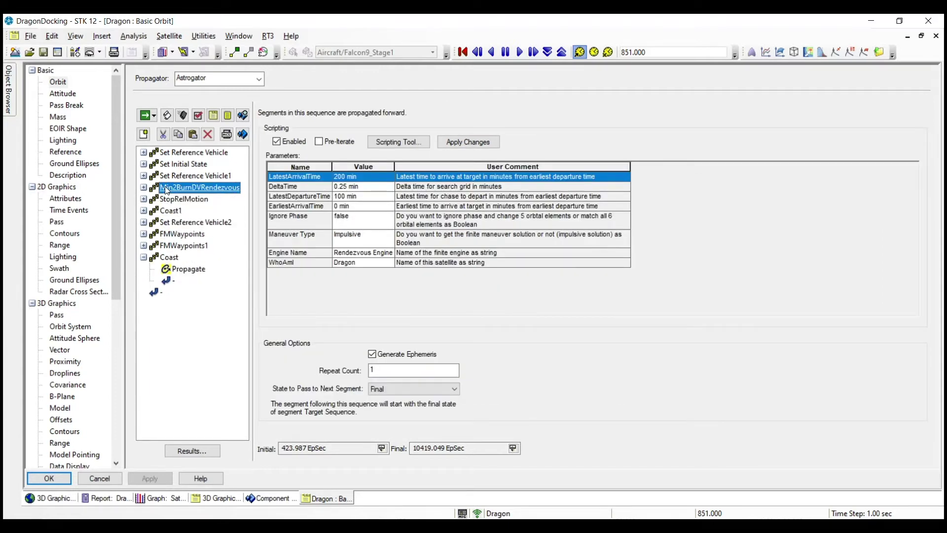
{"action": "left_click", "coordinate": [362, 188]}
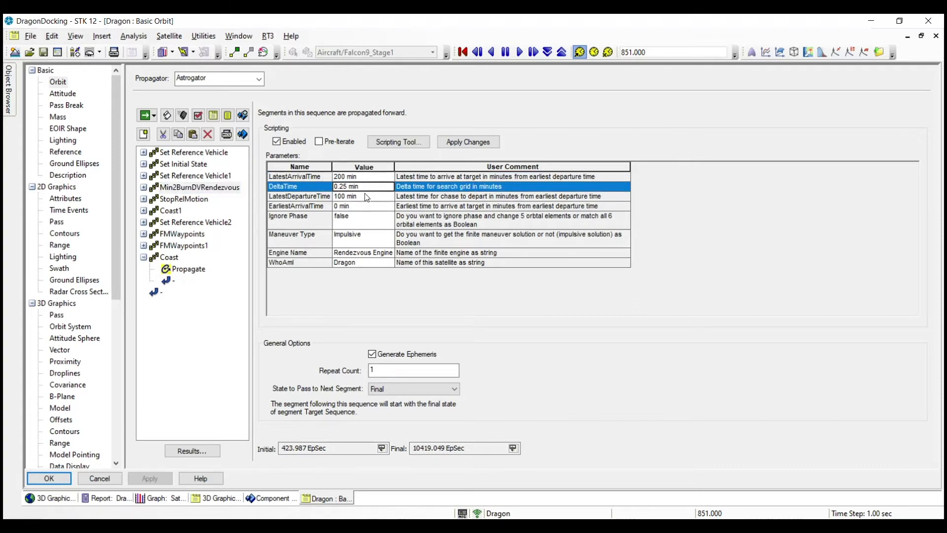
{"action": "left_click", "coordinate": [367, 198]}
{"action": "left_click", "coordinate": [367, 208]}
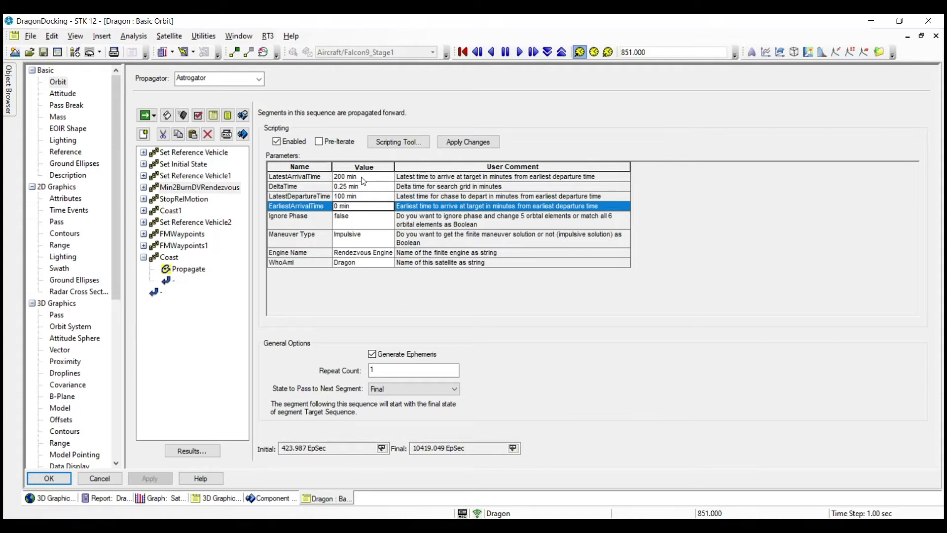
{"action": "left_click", "coordinate": [372, 190]}
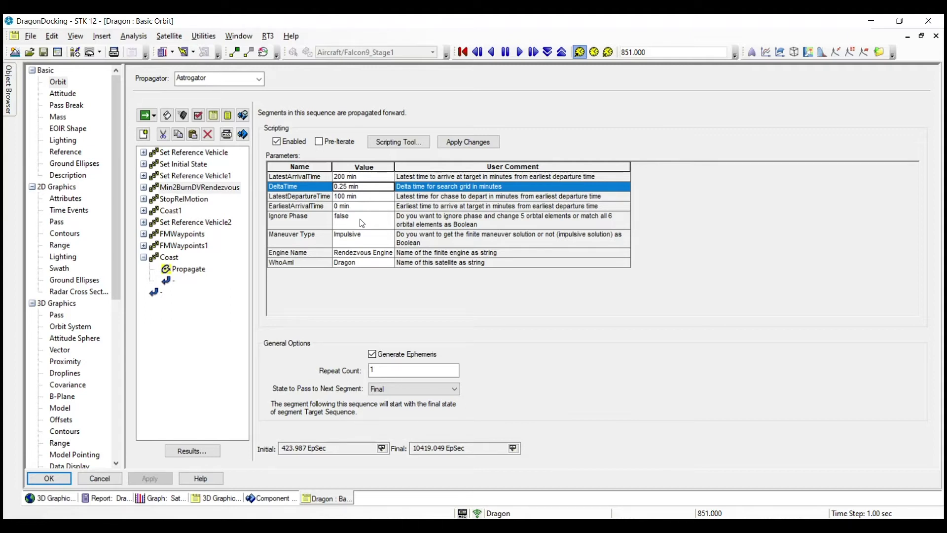
{"action": "left_click", "coordinate": [368, 238]}
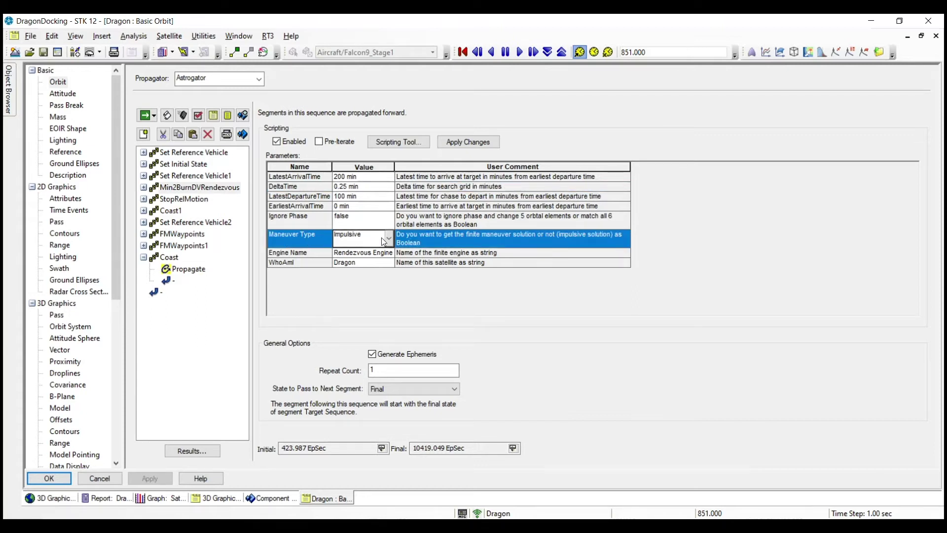
Step: Keep the Maneuver Type as Impulsive and confirm the engine is Rendezvous Engine
{"action": "left_click", "coordinate": [388, 238]}
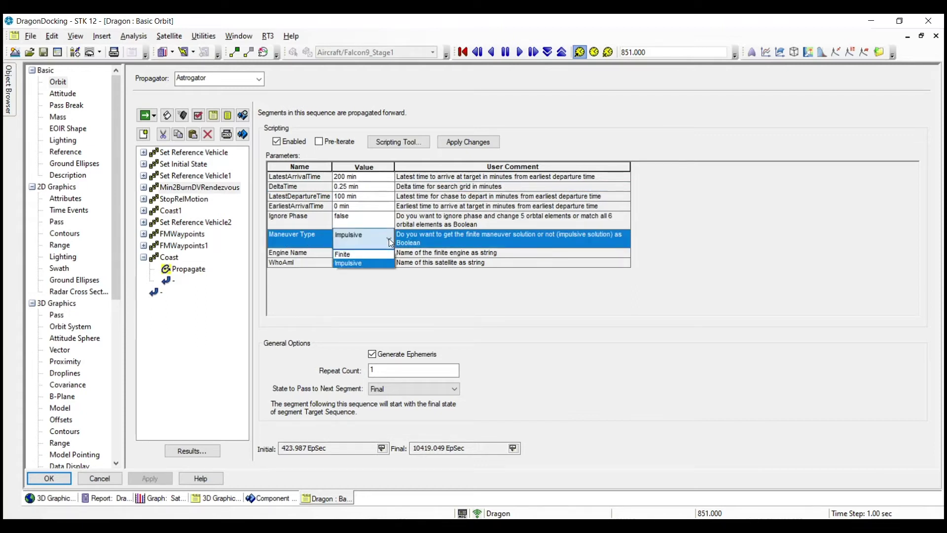
{"action": "left_click", "coordinate": [380, 263]}
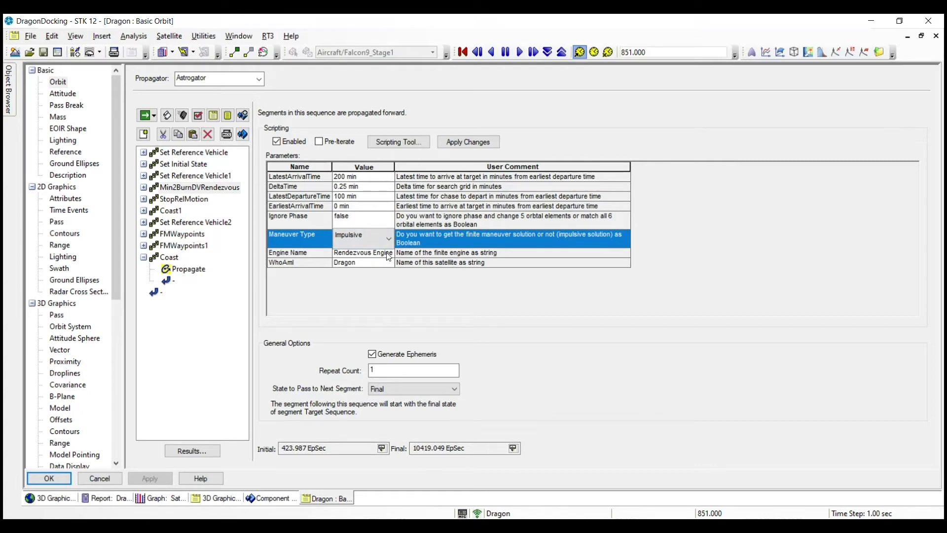
{"action": "left_click", "coordinate": [388, 256]}
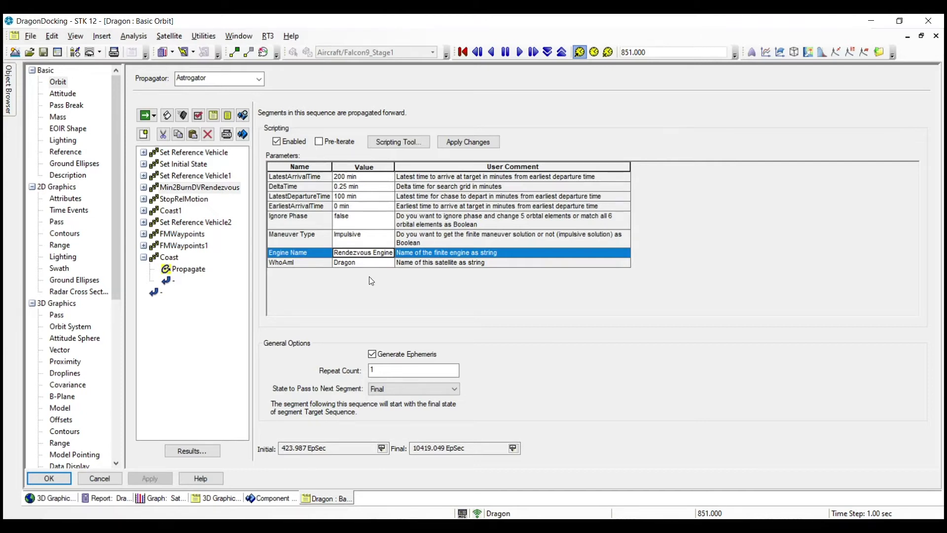
Step: In the Component Browser's Engine Models, compare Rendezvous Engine's 100 N thrust with ProxOps Engine's 1 N
{"action": "left_click", "coordinate": [273, 498]}
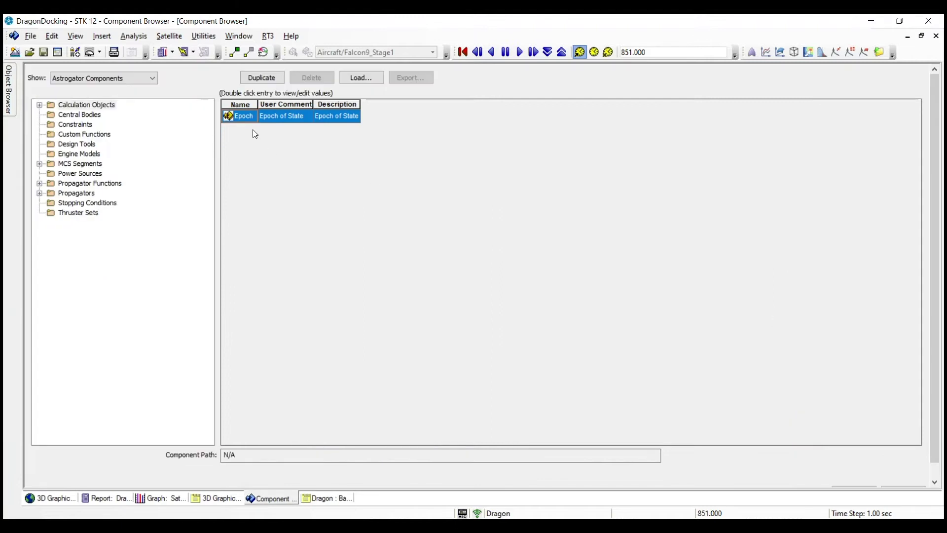
{"action": "left_click", "coordinate": [71, 154]}
{"action": "left_click", "coordinate": [274, 212]}
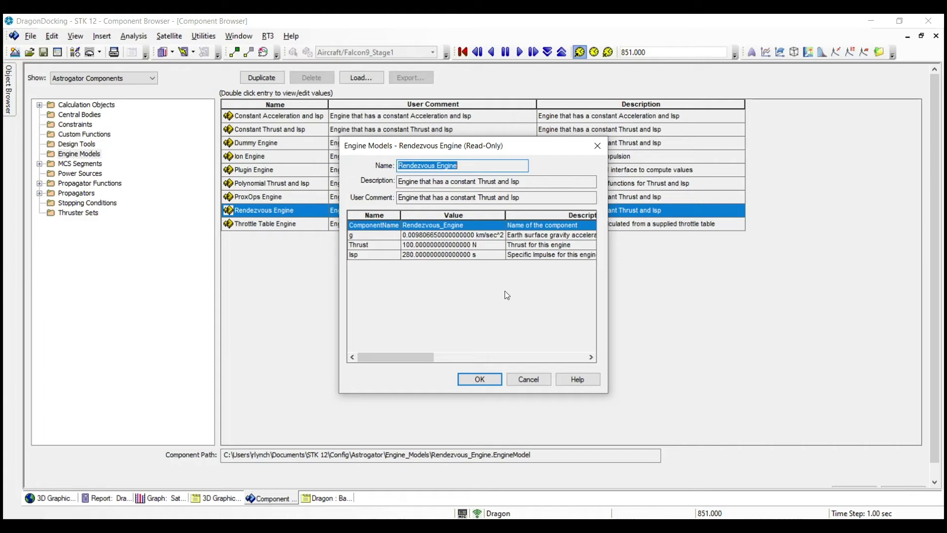
{"action": "left_click", "coordinate": [514, 378]}
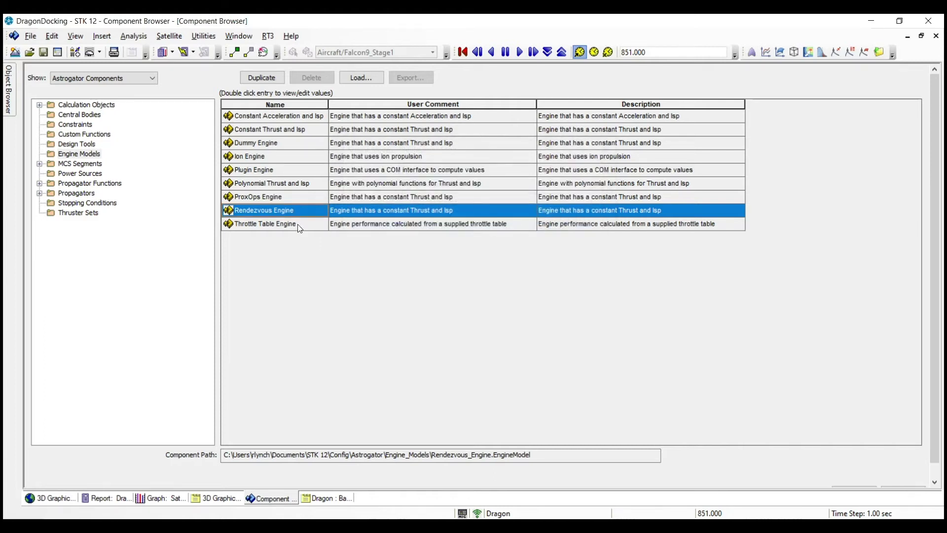
{"action": "left_click", "coordinate": [274, 199]}
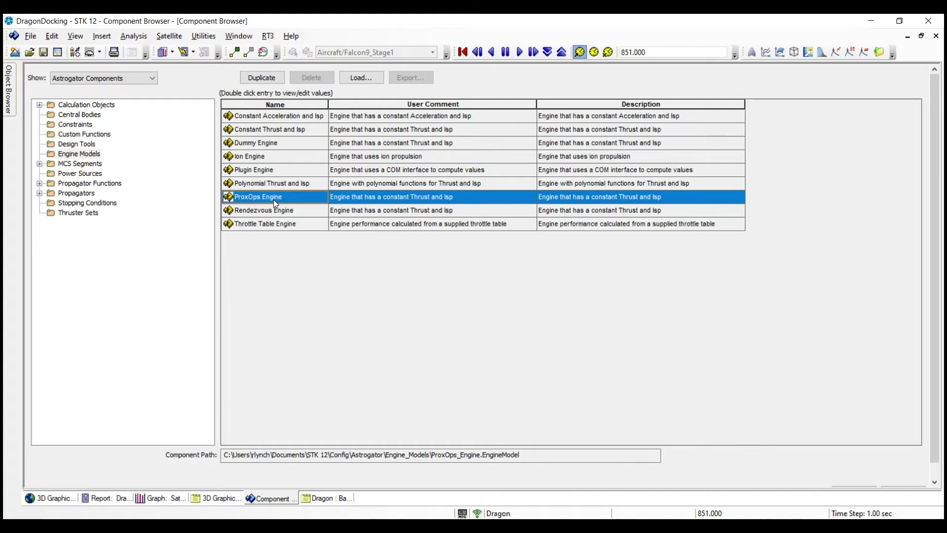
{"action": "double_click", "coordinate": [273, 200]}
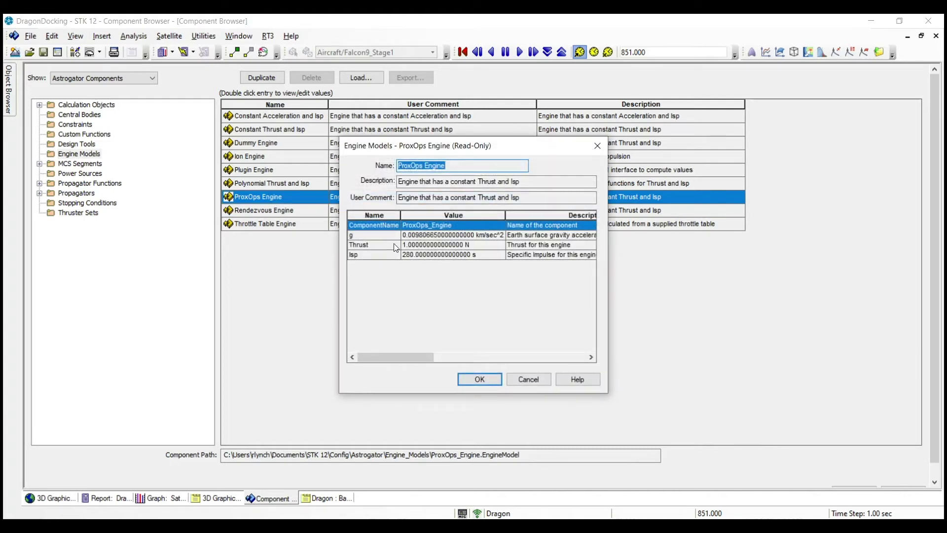
{"action": "left_click", "coordinate": [479, 378]}
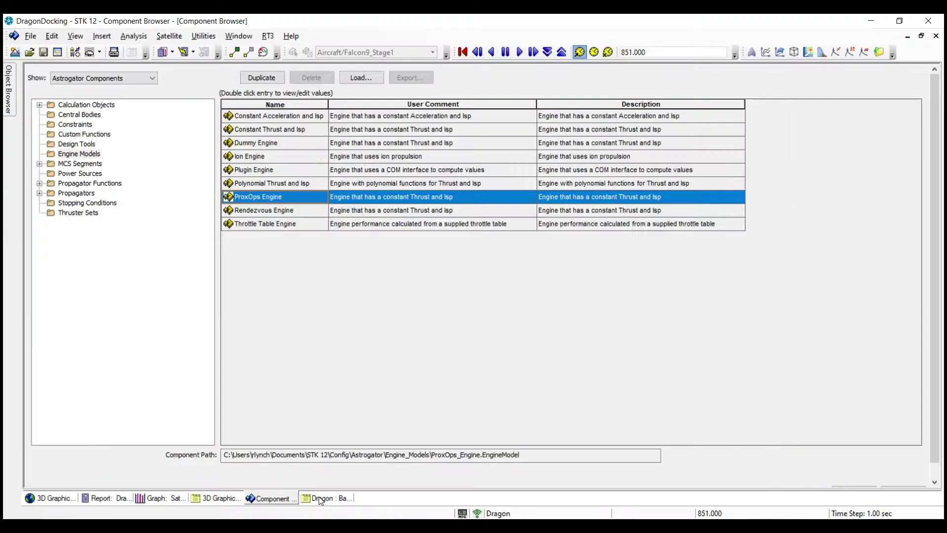
{"action": "left_click", "coordinate": [318, 496]}
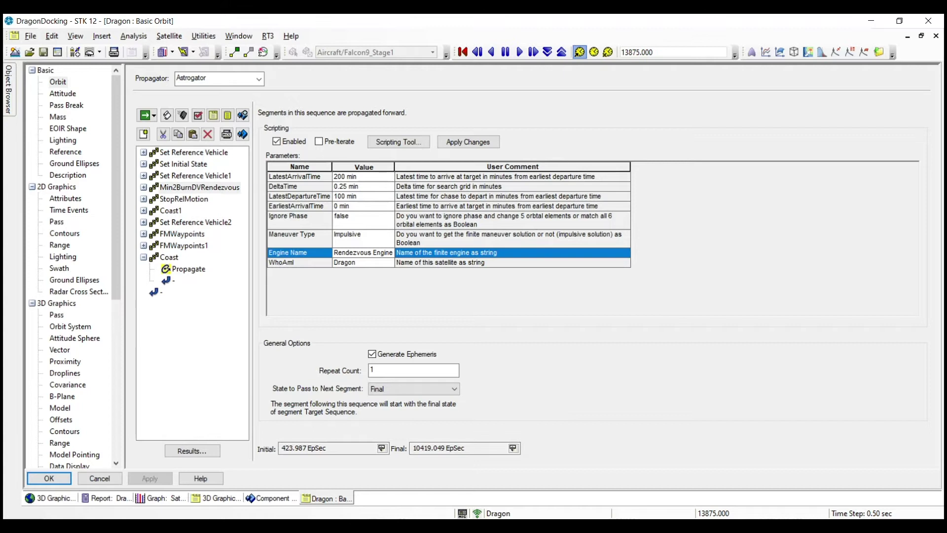
Step: Switch to the 3D Graphics 1 view and tilt the camera away from Earth above the ISS and Dragon tracks
{"action": "left_click", "coordinate": [49, 498]}
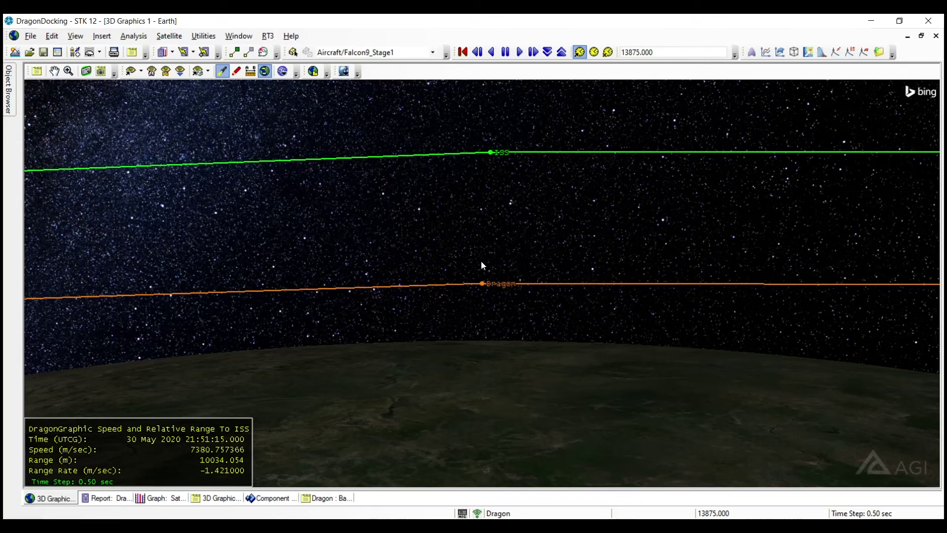
{"action": "left_click_drag", "start_coordinate": [495, 260], "coordinate": [462, 239]}
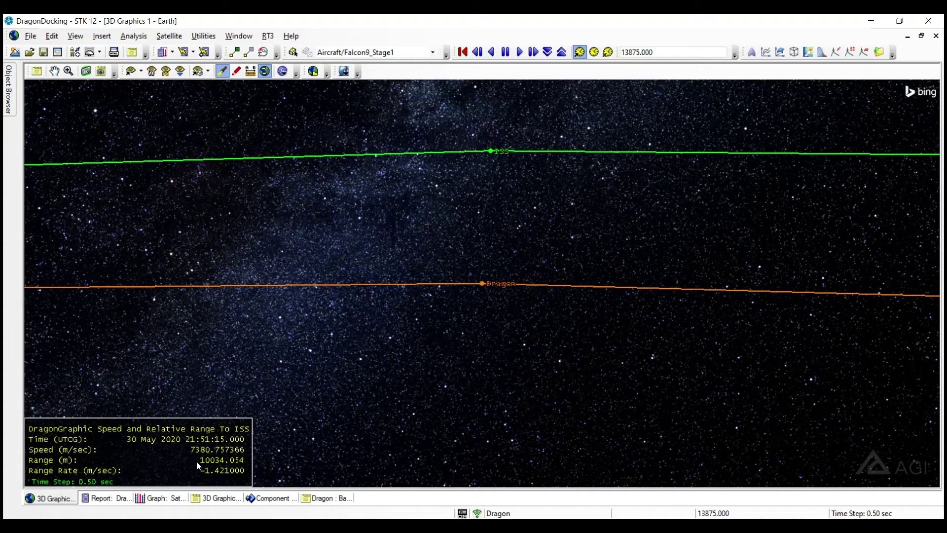
{"action": "left_click", "coordinate": [179, 498]}
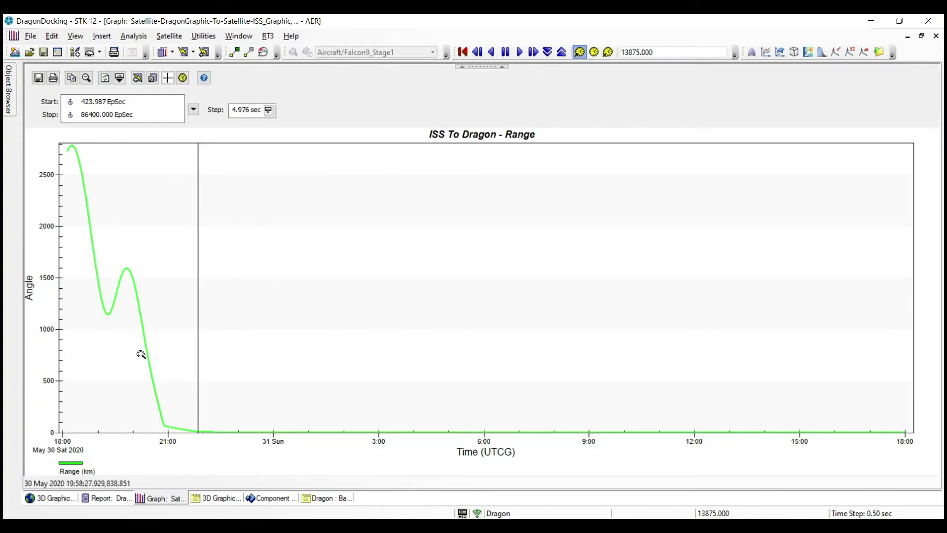
{"action": "left_click", "coordinate": [249, 439]}
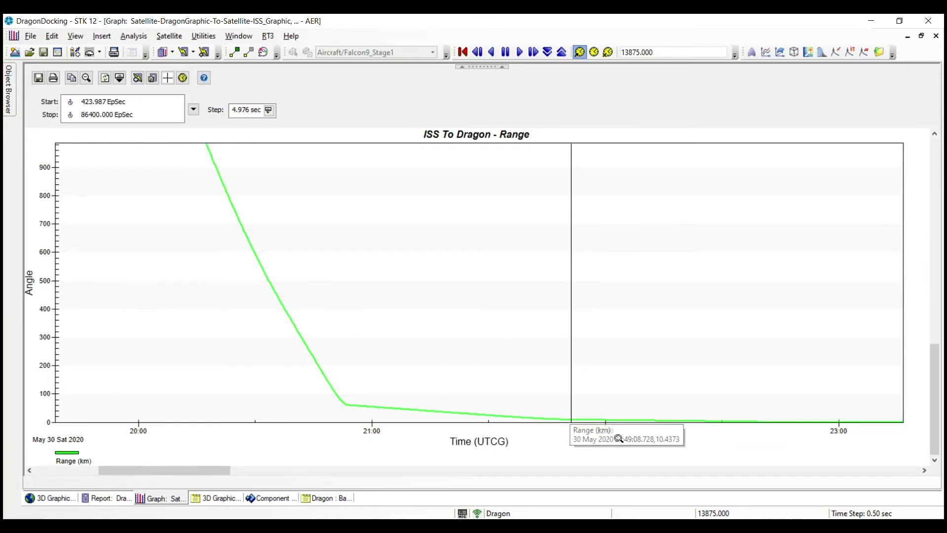
{"action": "mouse_move", "coordinate": [701, 420]}
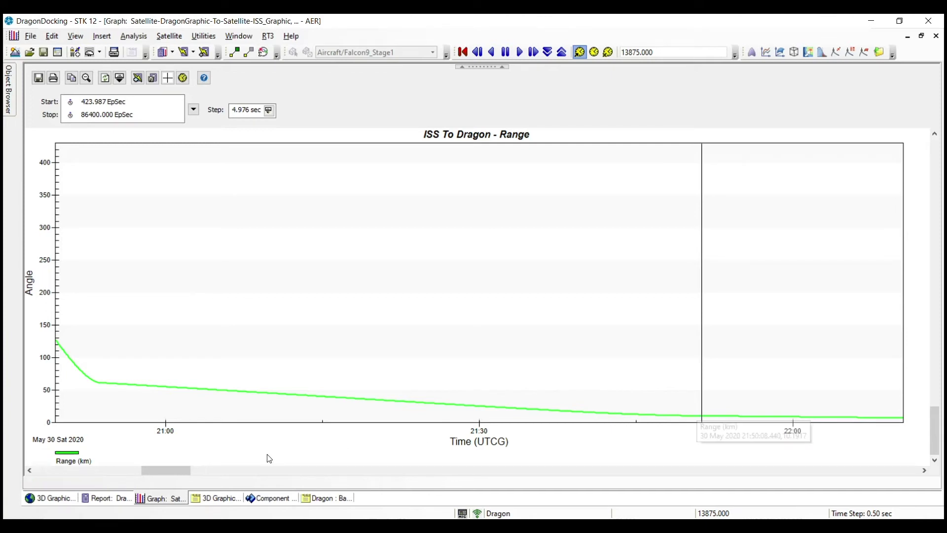
{"action": "left_click", "coordinate": [47, 499]}
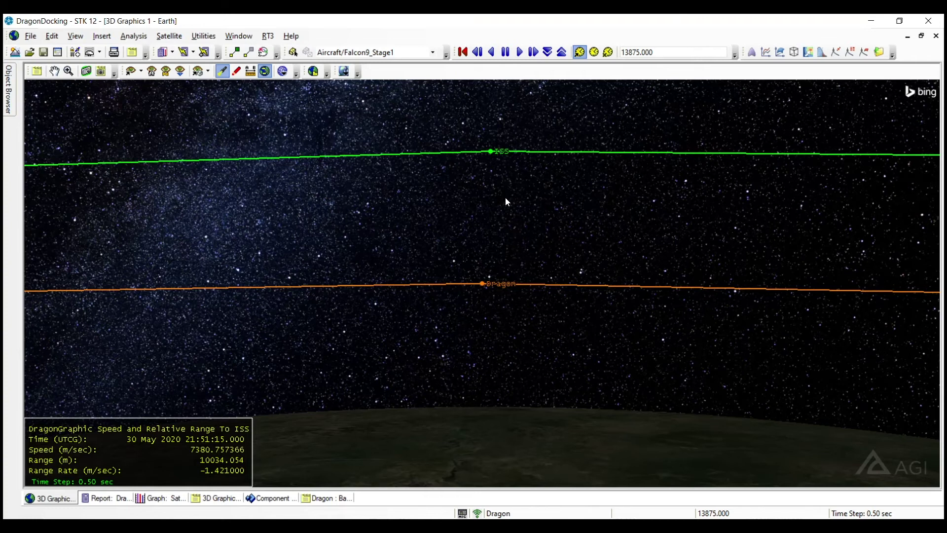
Step: Run the animation and pause it near 14116.5 seconds, with Dragon about 9,390 m from the ISS
{"action": "left_click", "coordinate": [520, 51]}
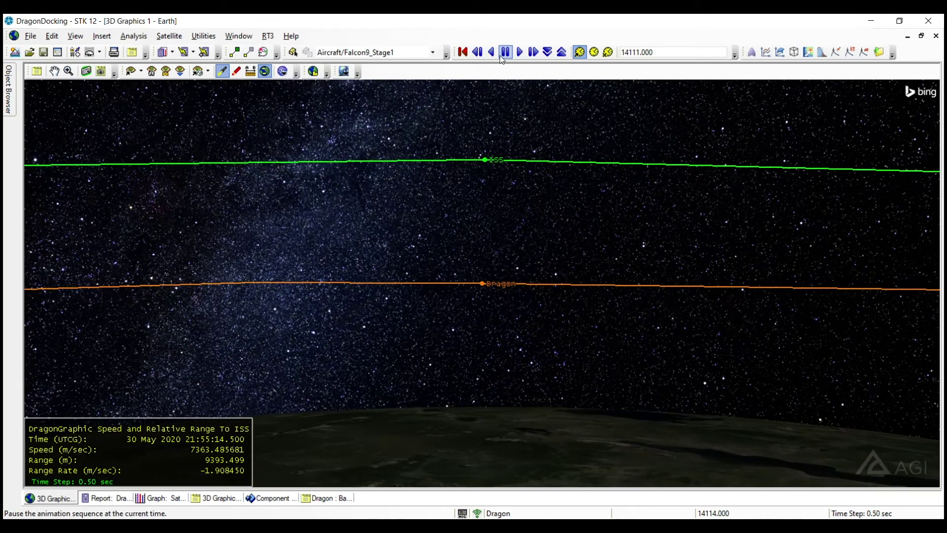
{"action": "left_click", "coordinate": [505, 53]}
Step: Review StopRelMotion, Set Reference Vehicle2 and Coast1 in Dragon's MCS, ending on FMWaypoints (-6.7 m radial, 30 m in-track)
{"action": "left_click", "coordinate": [317, 498]}
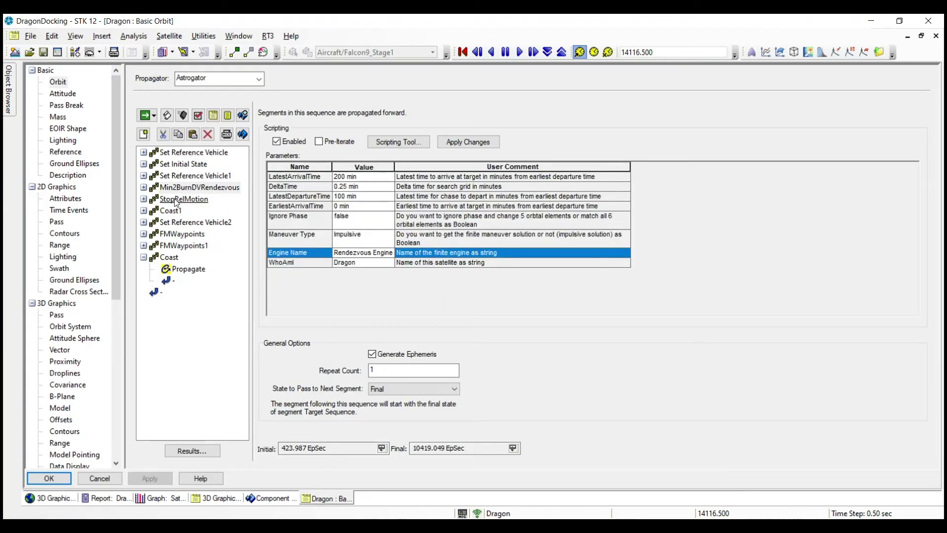
{"action": "left_click", "coordinate": [179, 201]}
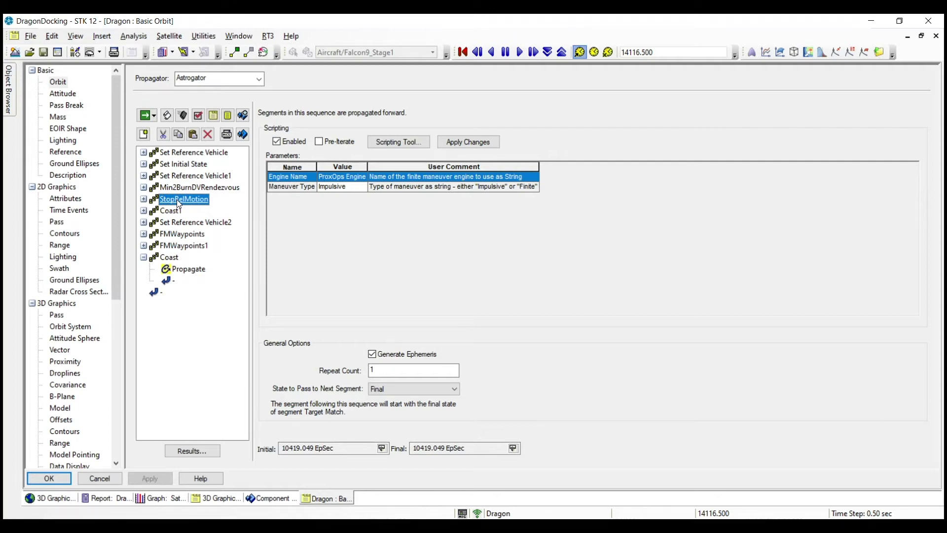
{"action": "left_click", "coordinate": [188, 222]}
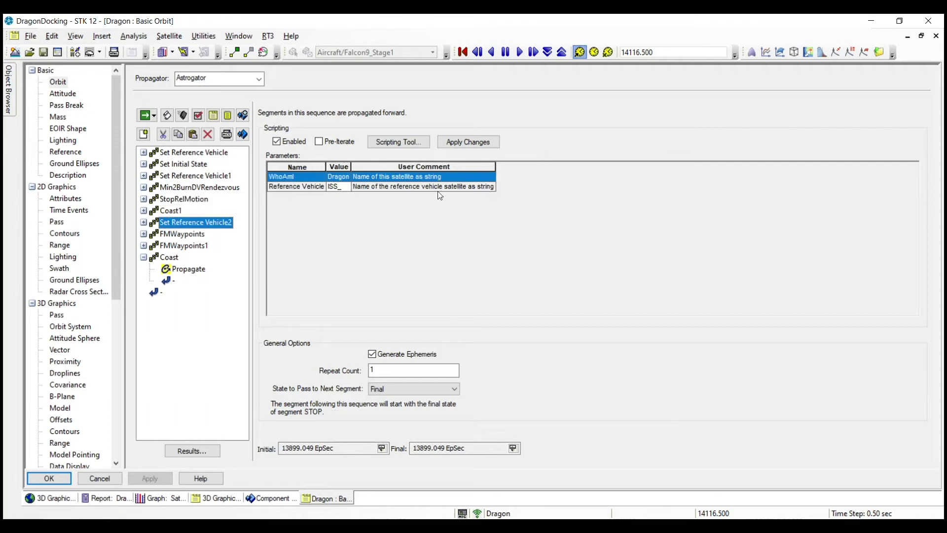
{"action": "left_click", "coordinate": [174, 236]}
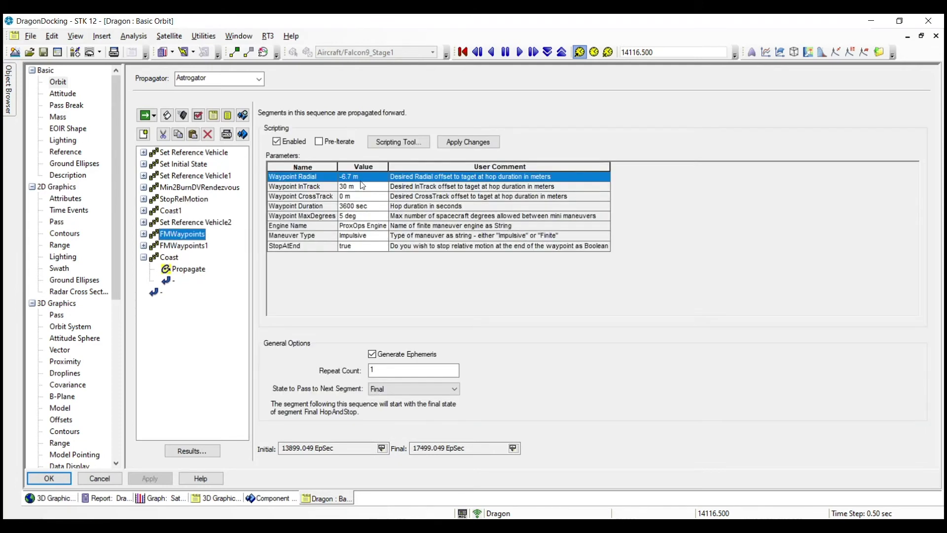
{"action": "left_click", "coordinate": [173, 212]}
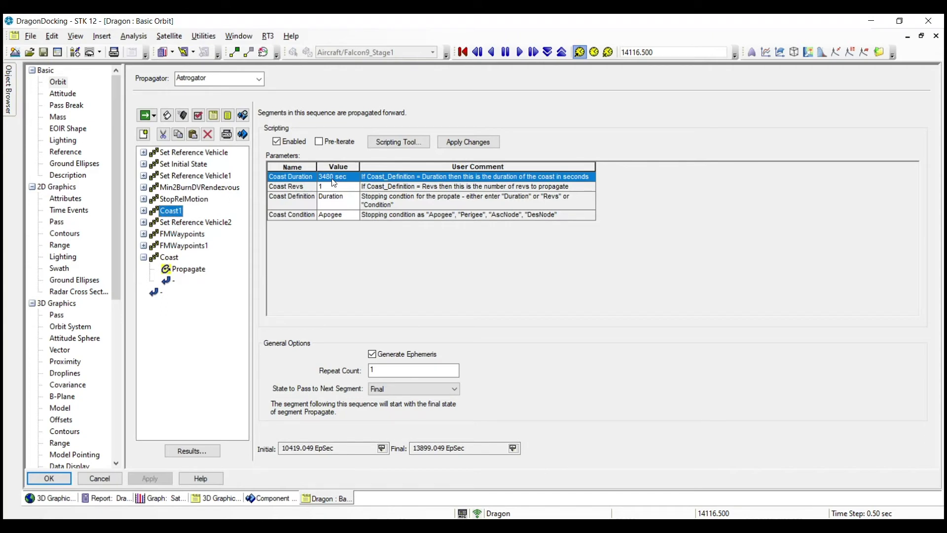
{"action": "left_click", "coordinate": [184, 236]}
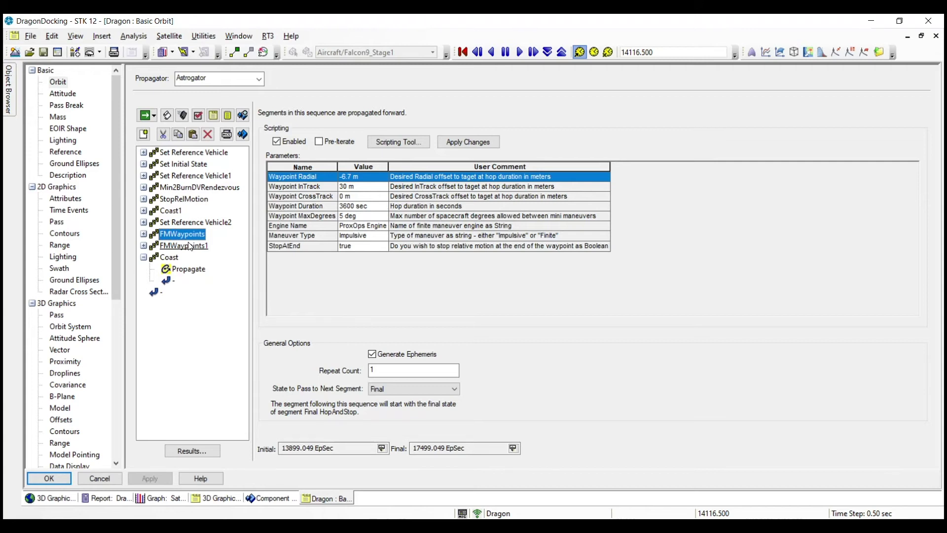
Step: Select FMWaypoints1 and inspect its Waypoint InTrack (19.8 m) and CrossTrack (0 m) values
{"action": "left_click", "coordinate": [191, 245]}
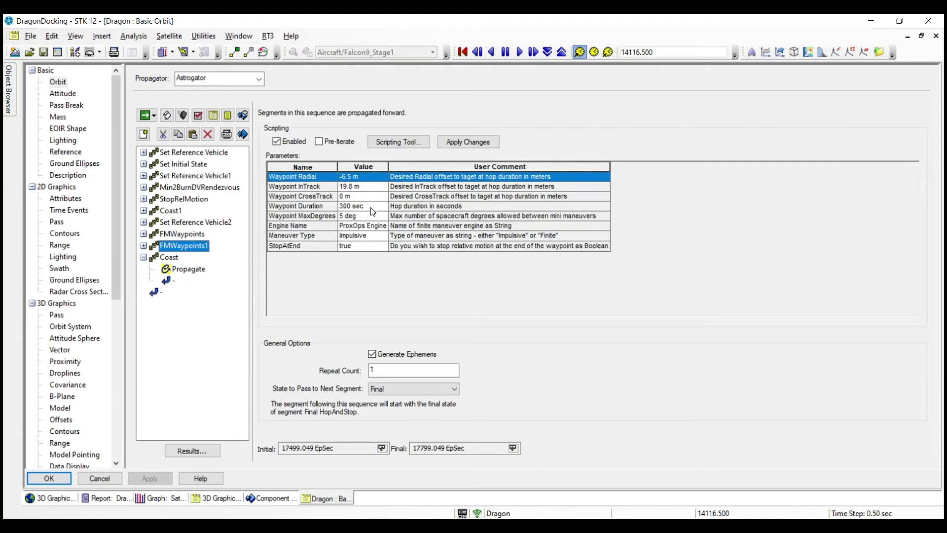
{"action": "left_click", "coordinate": [369, 188]}
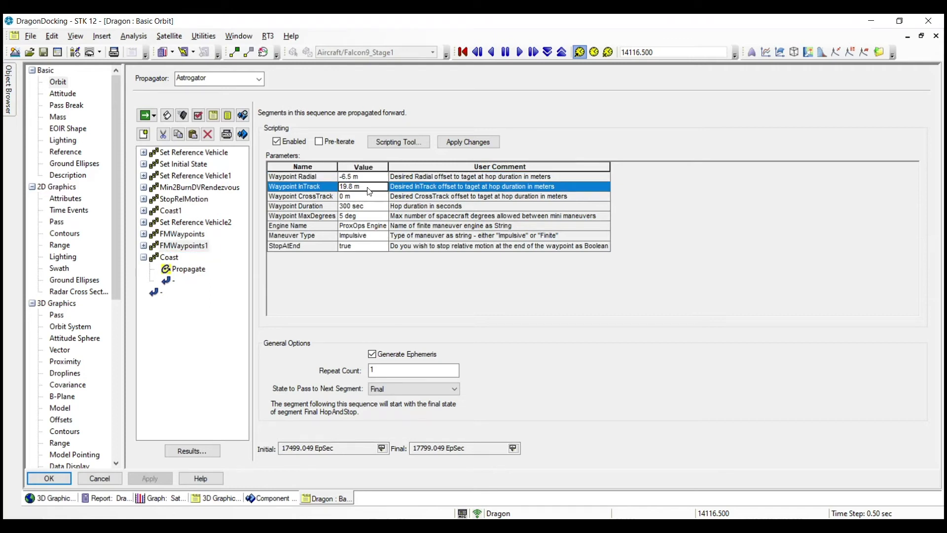
{"action": "left_click", "coordinate": [368, 198]}
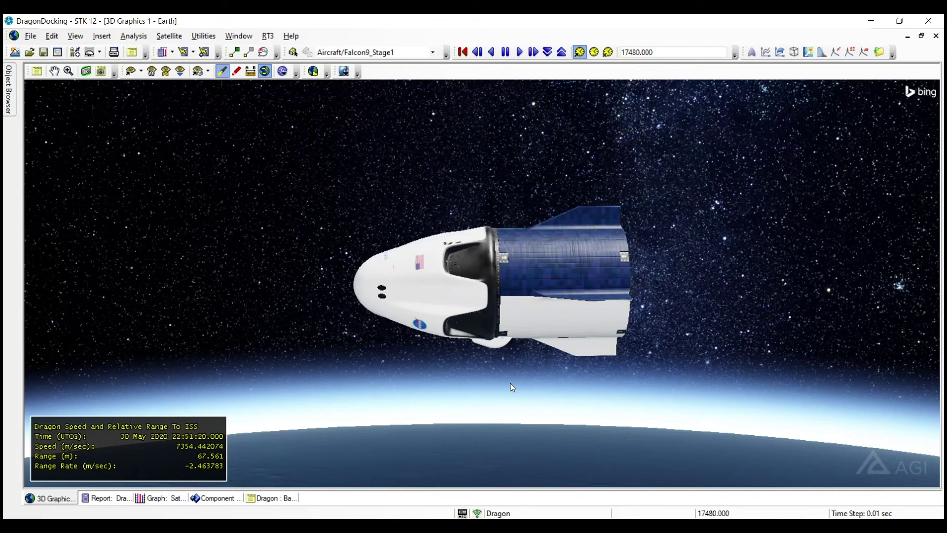
Step: Zoom out from Dragon to bring the ISS into view and resume the docking animation
{"action": "right_click_drag", "start_coordinate": [507, 383], "coordinate": [501, 328]}
{"action": "left_click_drag", "start_coordinate": [495, 342], "coordinate": [517, 345]}
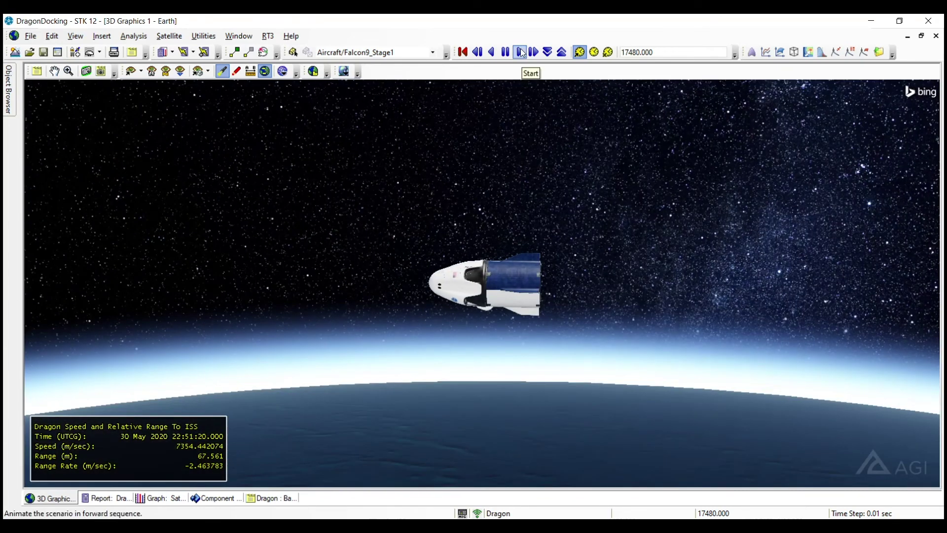
{"action": "left_click", "coordinate": [520, 51]}
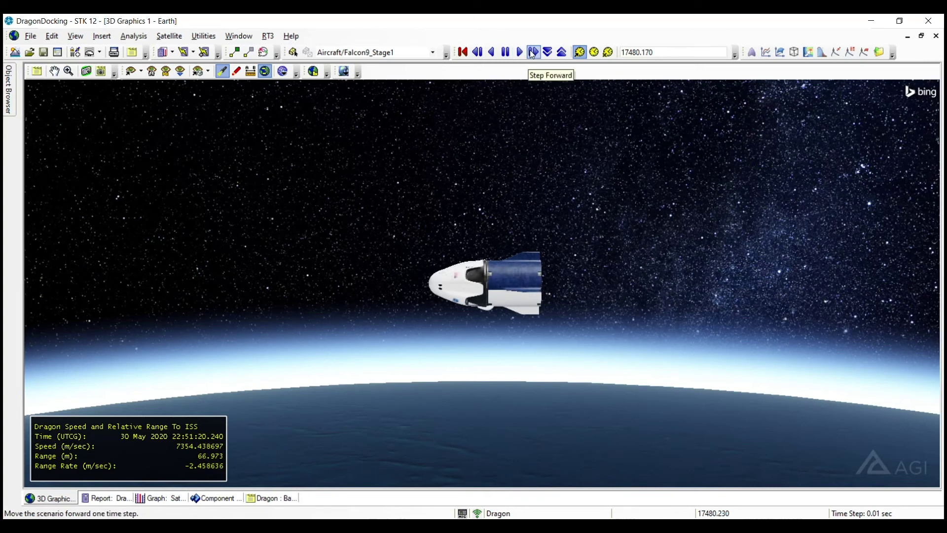
{"action": "scroll", "coordinate": [495, 215], "scroll_direction": "up", "scroll_amount": 3}
{"action": "scroll", "coordinate": [495, 214], "scroll_direction": "up", "scroll_amount": 2}
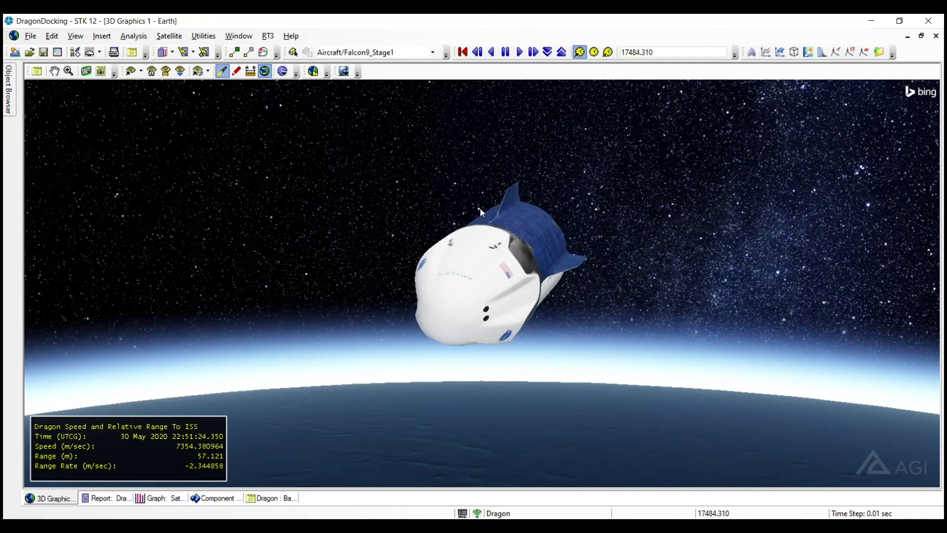
{"action": "scroll", "coordinate": [587, 380], "scroll_direction": "down", "scroll_amount": 5}
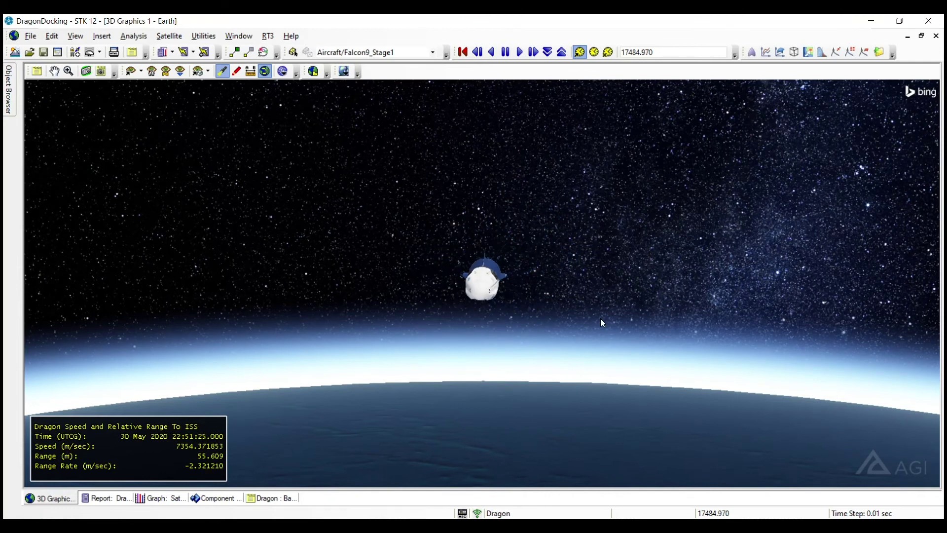
Step: Orbit around the ISS, zoom in close on the approaching Dragon capsule, and increase the time step
{"action": "mouse_move", "coordinate": [590, 308]}
{"action": "left_mouse_down"}
{"action": "mouse_move", "coordinate": [577, 323]}
{"action": "mouse_move", "coordinate": [605, 321]}
{"action": "left_mouse_up"}
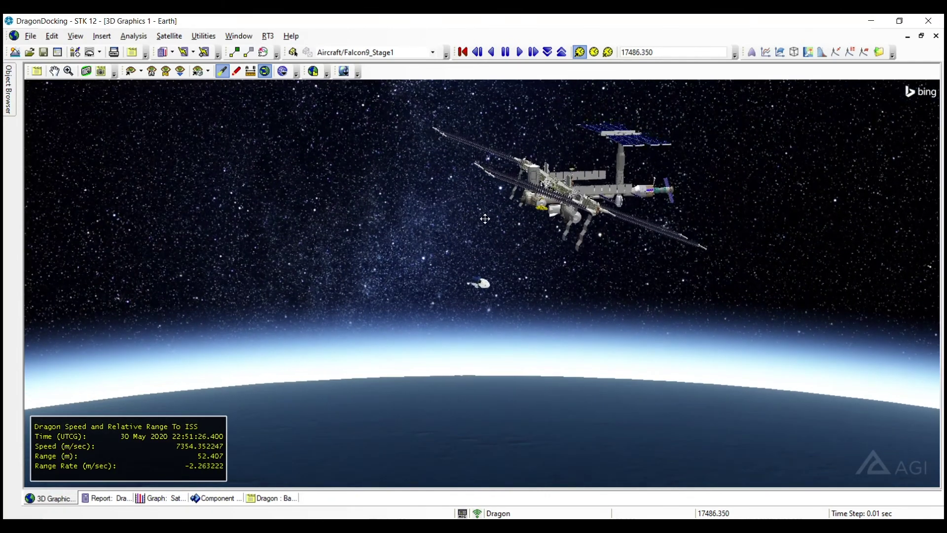
{"action": "left_click_drag", "start_coordinate": [503, 204], "coordinate": [498, 211]}
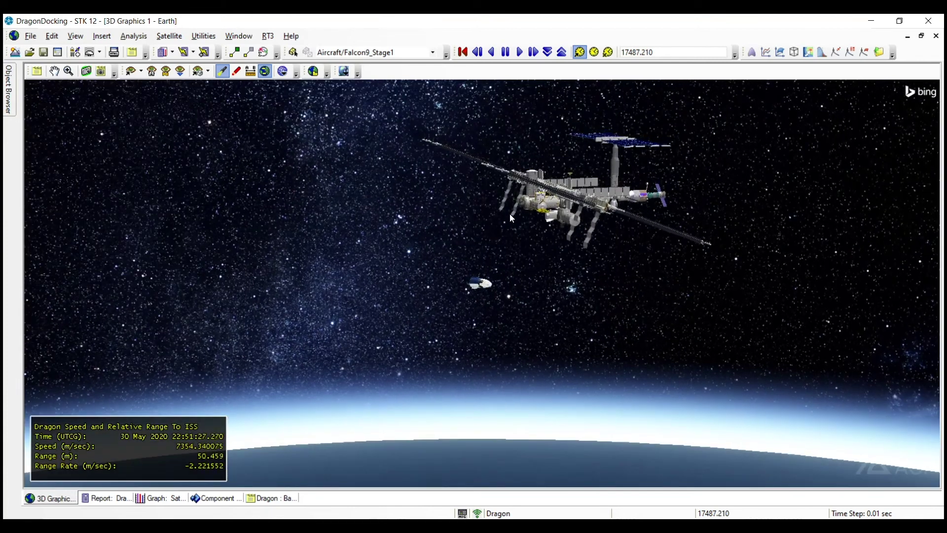
{"action": "mouse_move", "coordinate": [513, 230]}
{"action": "left_mouse_down"}
{"action": "mouse_move", "coordinate": [499, 239]}
{"action": "mouse_move", "coordinate": [496, 226]}
{"action": "left_mouse_up"}
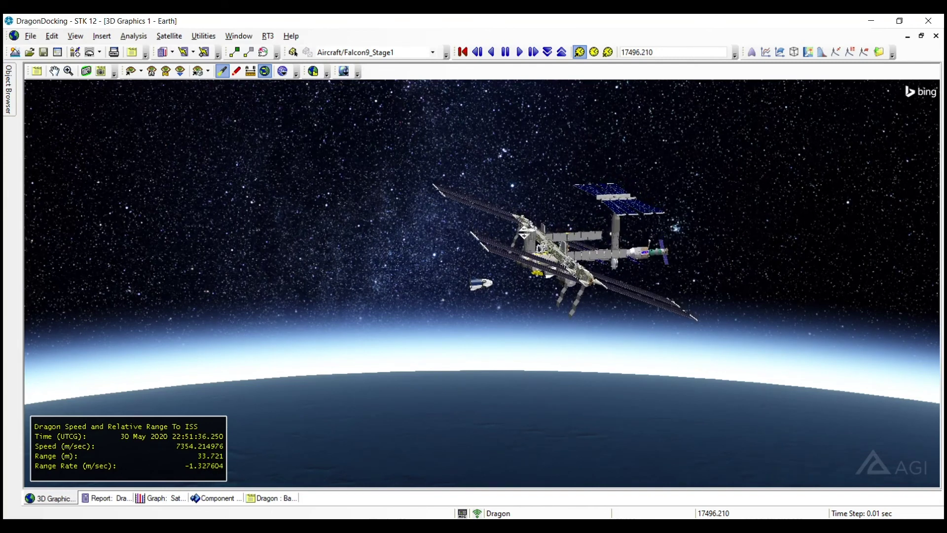
{"action": "right_click_drag", "start_coordinate": [517, 262], "coordinate": [516, 318]}
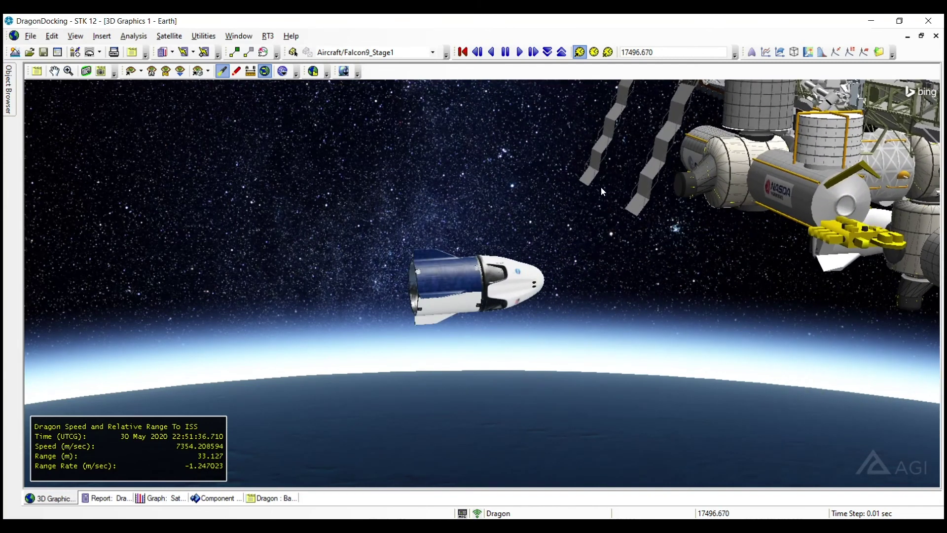
{"action": "middle_click_drag", "start_coordinate": [597, 187], "coordinate": [575, 205]}
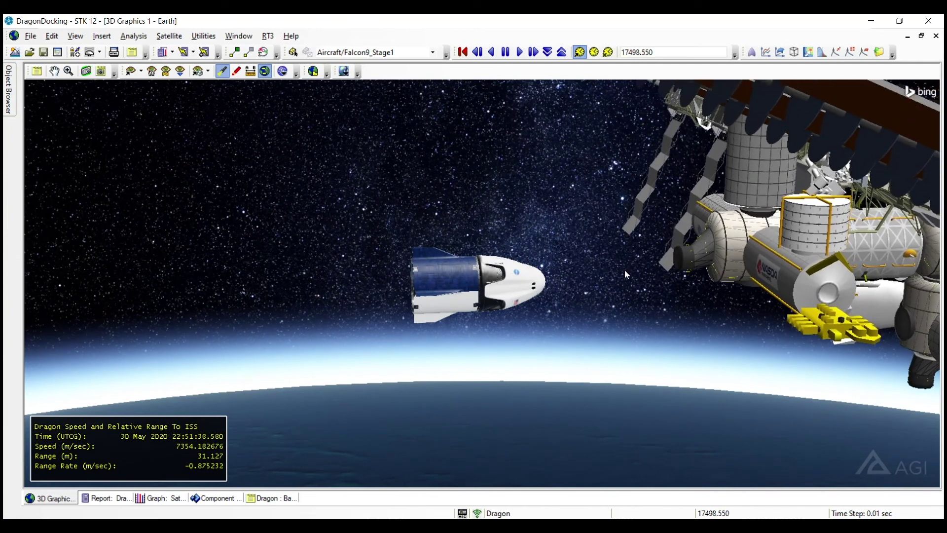
{"action": "right_click_drag", "start_coordinate": [575, 250], "coordinate": [590, 294]}
{"action": "left_click", "coordinate": [562, 52]}
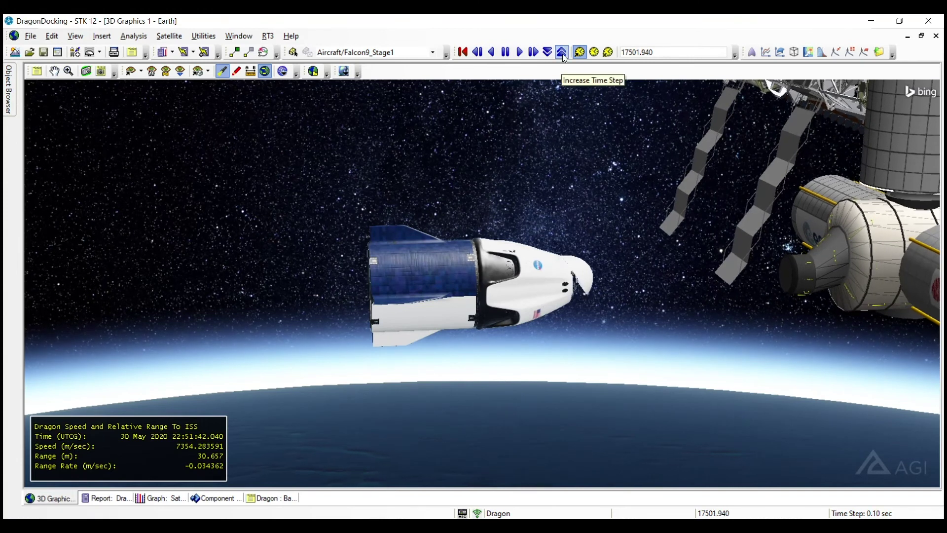
Step: Adjust the time step and follow Dragon in to the docking port until Docking Complete at 17814.94 s
{"action": "left_click", "coordinate": [562, 53]}
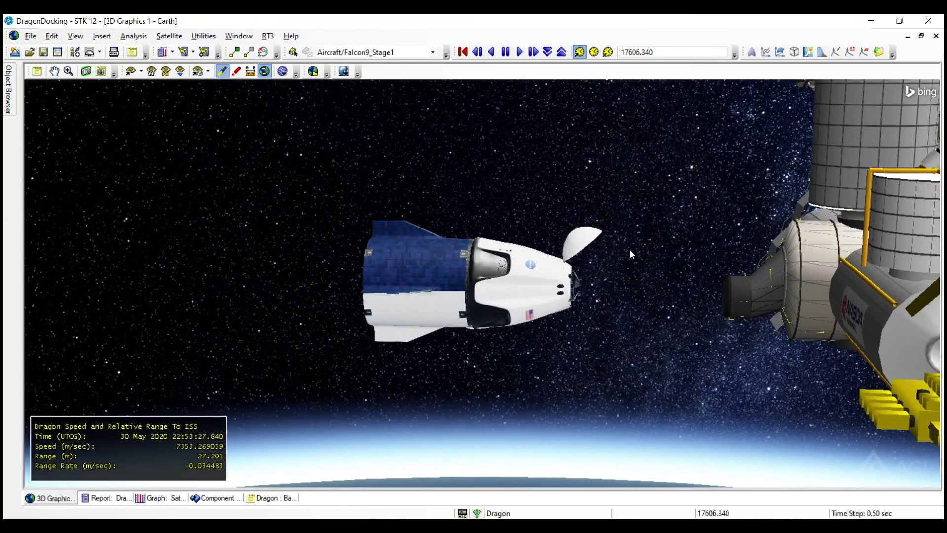
{"action": "left_click_drag", "start_coordinate": [654, 273], "coordinate": [670, 216]}
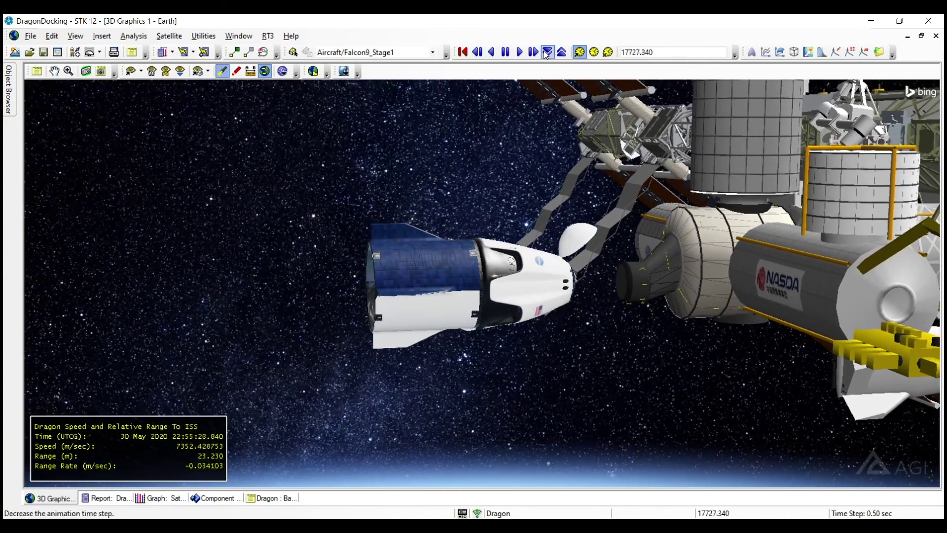
{"action": "left_click", "coordinate": [546, 51]}
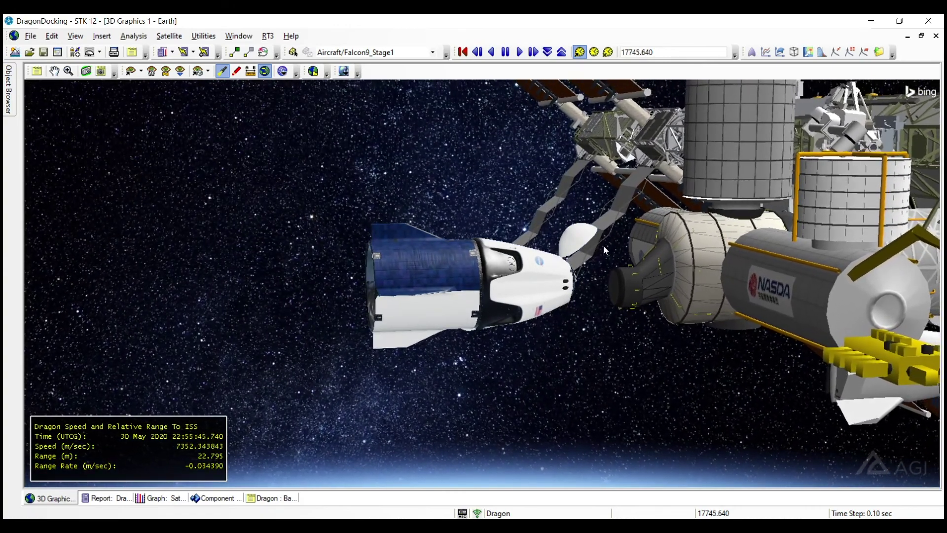
{"action": "right_click_drag", "start_coordinate": [625, 257], "coordinate": [625, 285]}
{"action": "left_click_drag", "start_coordinate": [625, 285], "coordinate": [703, 301]}
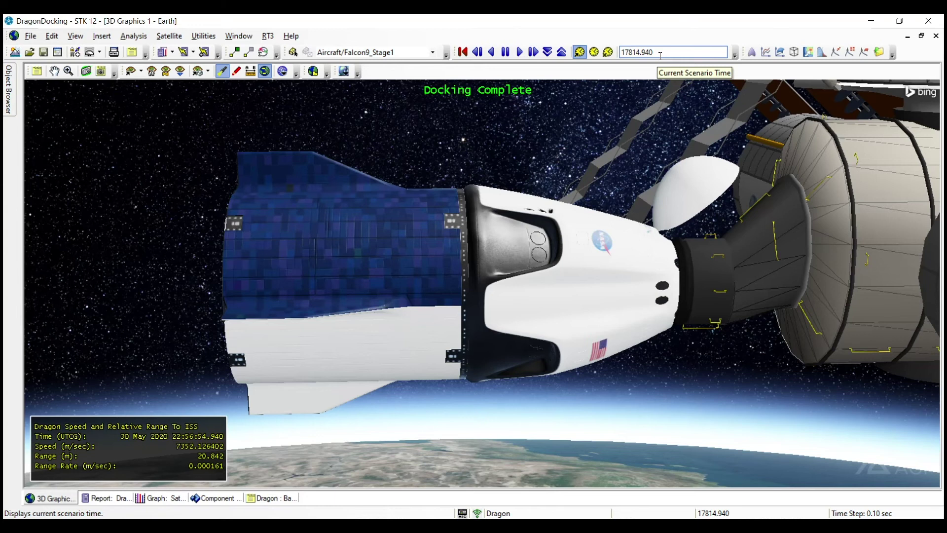
Step: Zoom out to the whole docked ISS, resume playback, and tilt the view up away from Earth
{"action": "right_click_drag", "start_coordinate": [544, 380], "coordinate": [593, 353]}
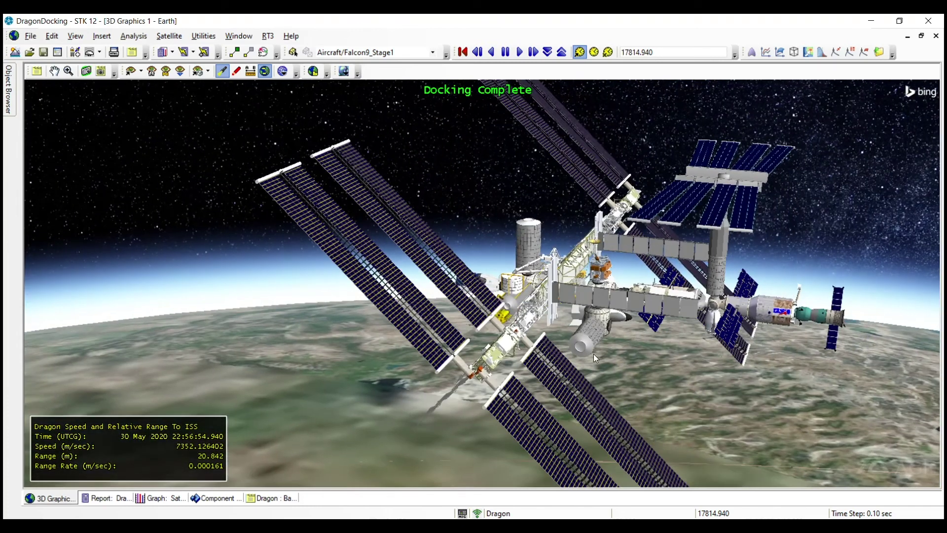
{"action": "left_click", "coordinate": [520, 51]}
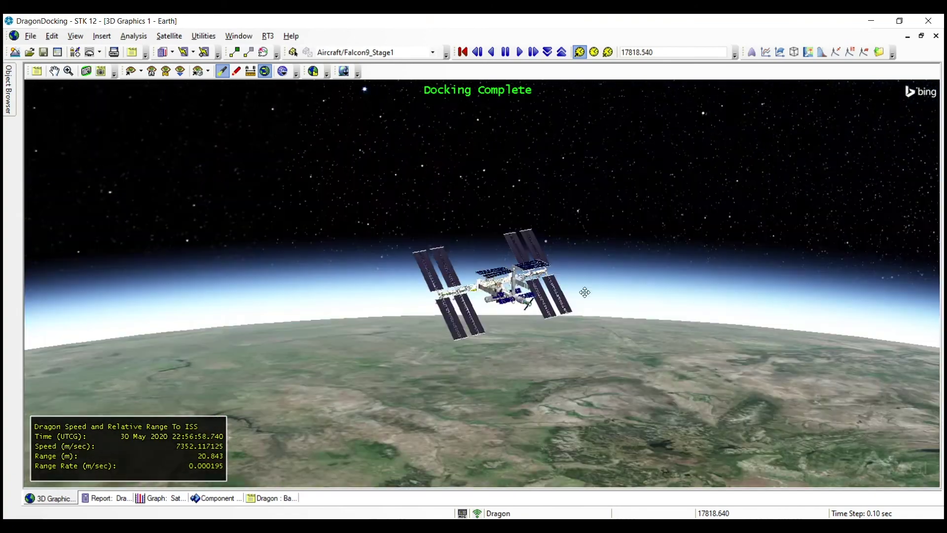
{"action": "left_click_drag", "start_coordinate": [584, 292], "coordinate": [773, 279]}
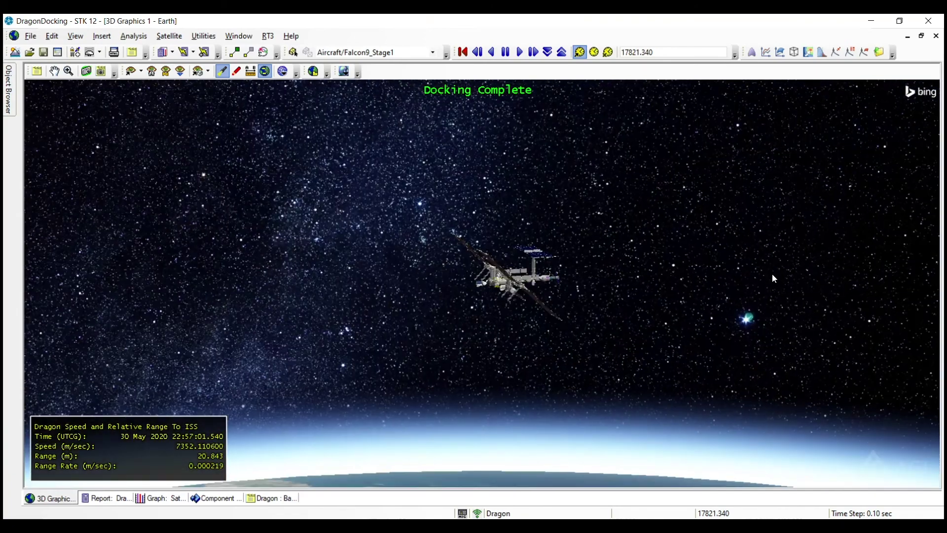
Step: Scroll Dragon's Maneuver Summary report to its totals: 1578.316873 m/s delta-V and 499.295 kg fuel
{"action": "left_click", "coordinate": [122, 499]}
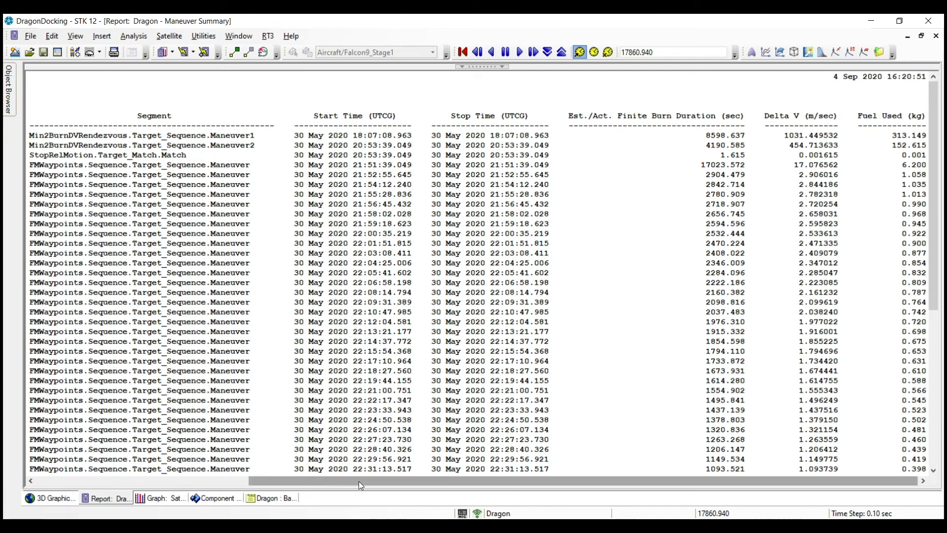
{"action": "left_click_drag", "start_coordinate": [359, 480], "coordinate": [172, 480]}
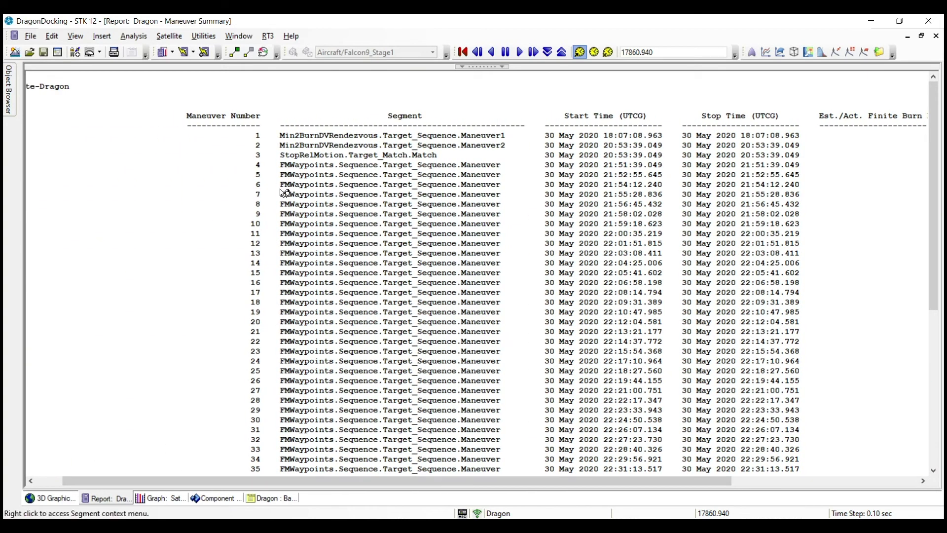
{"action": "scroll", "coordinate": [262, 234], "scroll_direction": "down", "scroll_amount": 9}
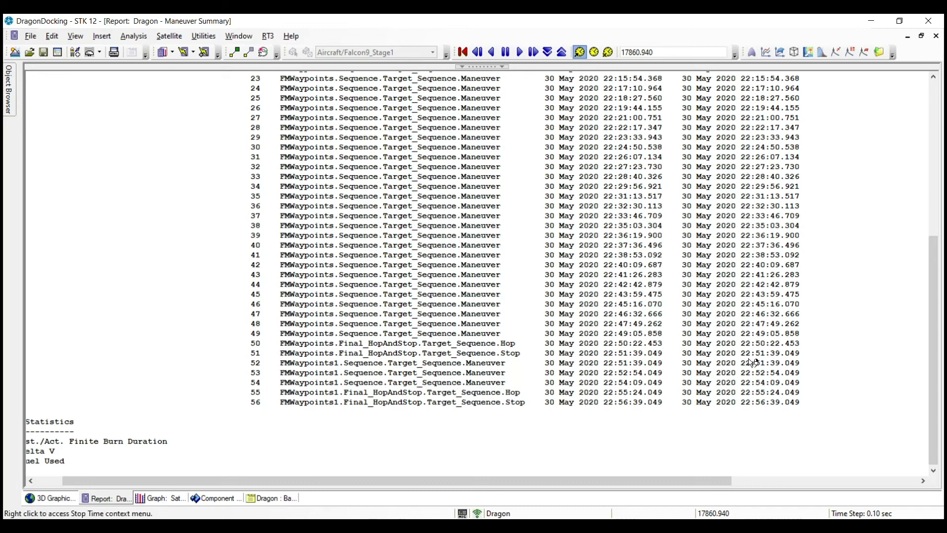
{"action": "left_click_drag", "start_coordinate": [472, 476], "coordinate": [668, 475]}
{"action": "scroll", "coordinate": [770, 438], "scroll_direction": "up", "scroll_amount": 10}
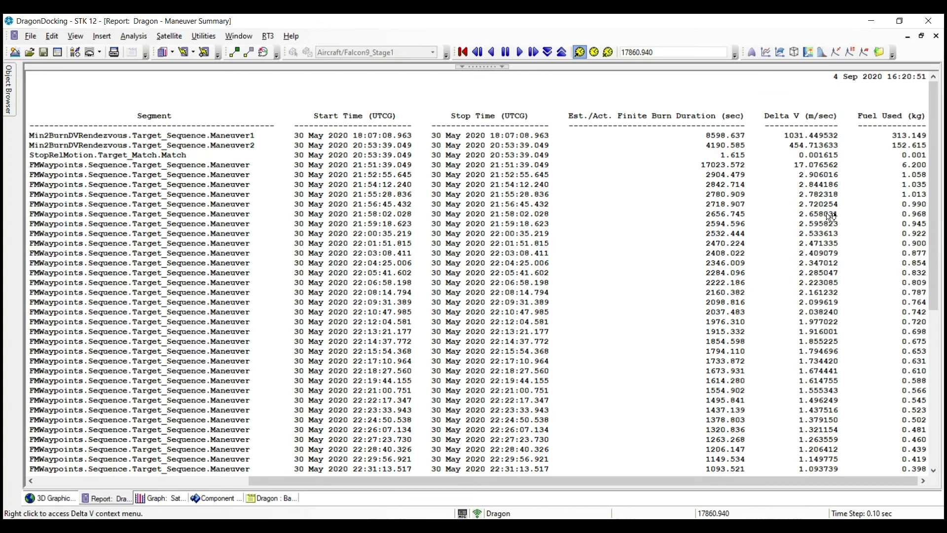
{"action": "scroll", "coordinate": [833, 230], "scroll_direction": "down", "scroll_amount": 9}
{"action": "scroll", "coordinate": [834, 229], "scroll_direction": "down", "scroll_amount": 1}
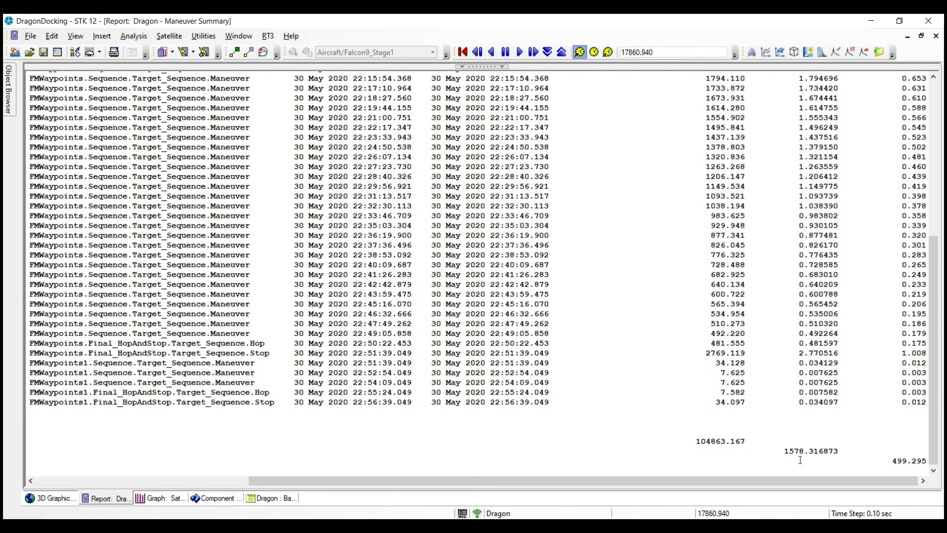
{"action": "scroll", "coordinate": [829, 451], "scroll_direction": "up", "scroll_amount": 10}
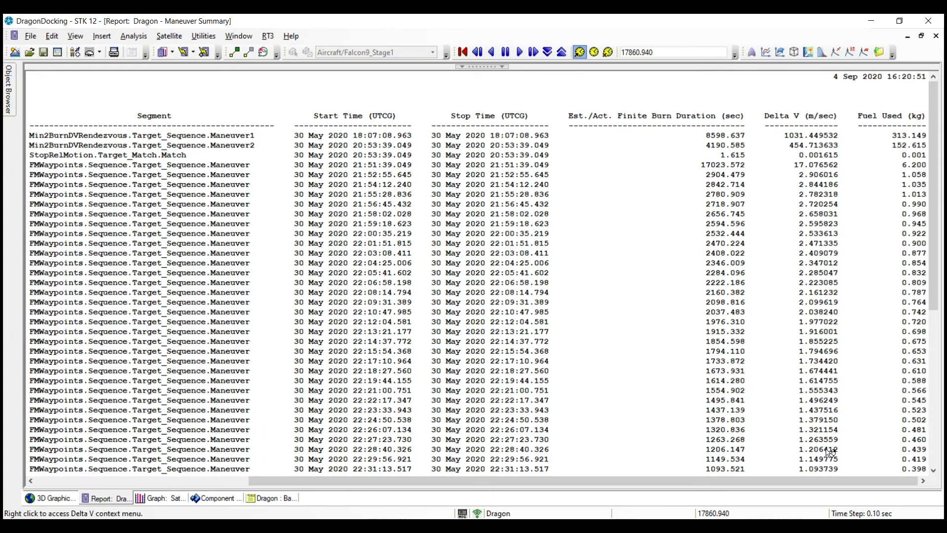
{"action": "scroll", "coordinate": [830, 452], "scroll_direction": "down", "scroll_amount": 8}
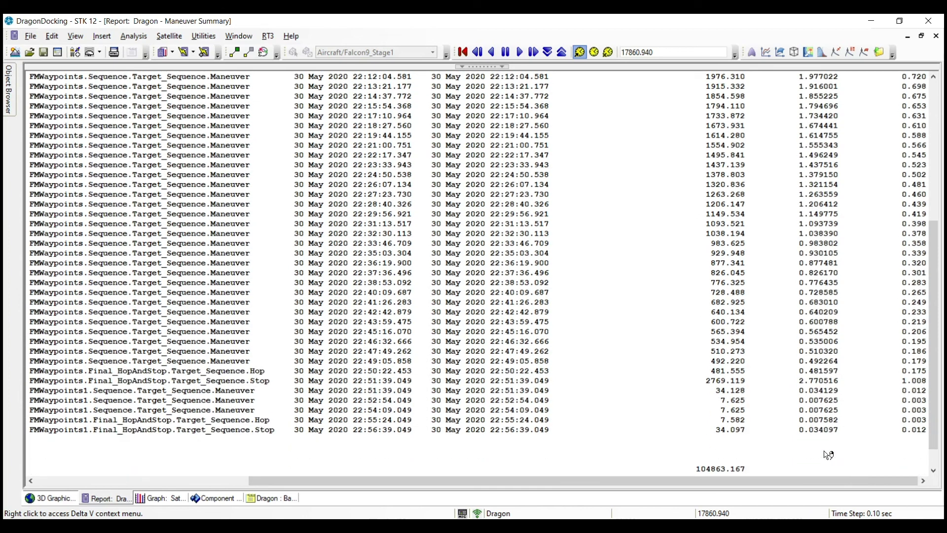
{"action": "scroll", "coordinate": [828, 454], "scroll_direction": "down", "scroll_amount": 1}
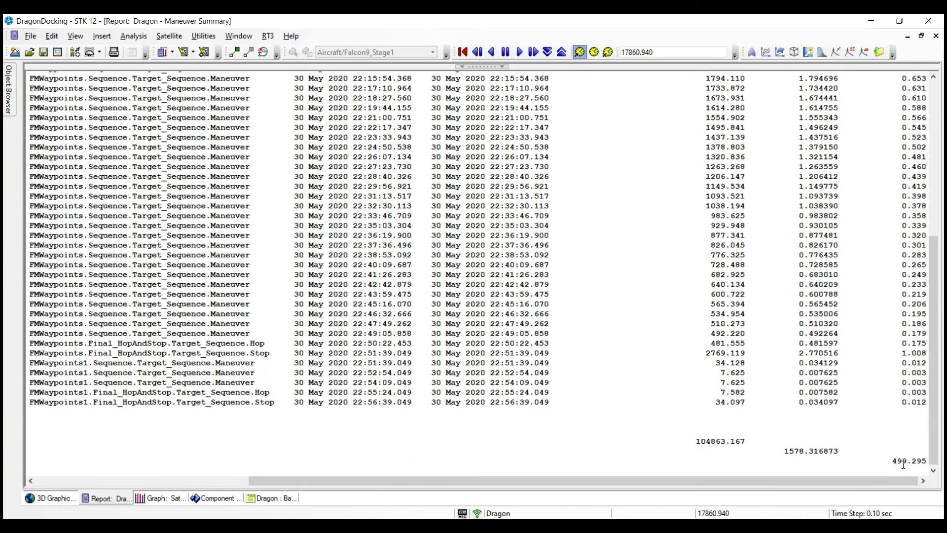
{"action": "scroll", "coordinate": [903, 464], "scroll_direction": "up", "scroll_amount": 10}
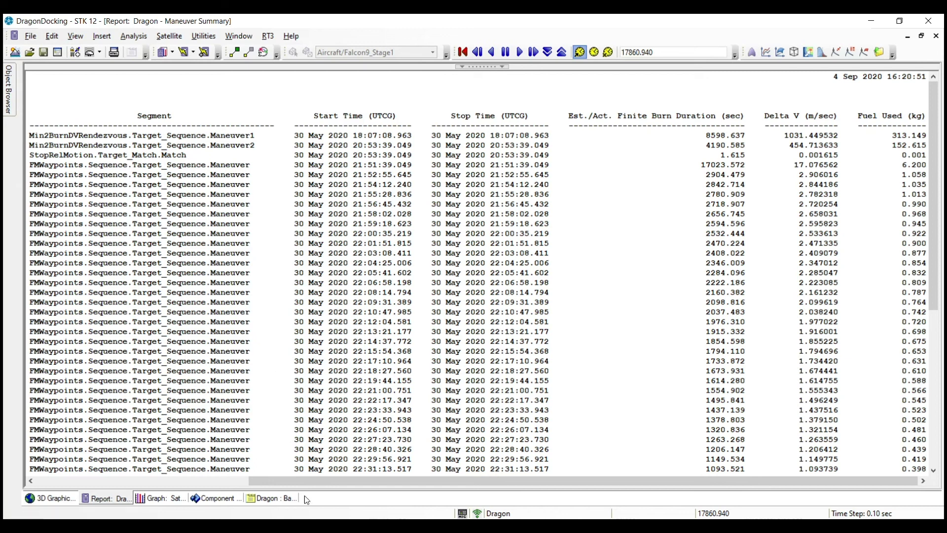
{"action": "left_click", "coordinate": [259, 498]}
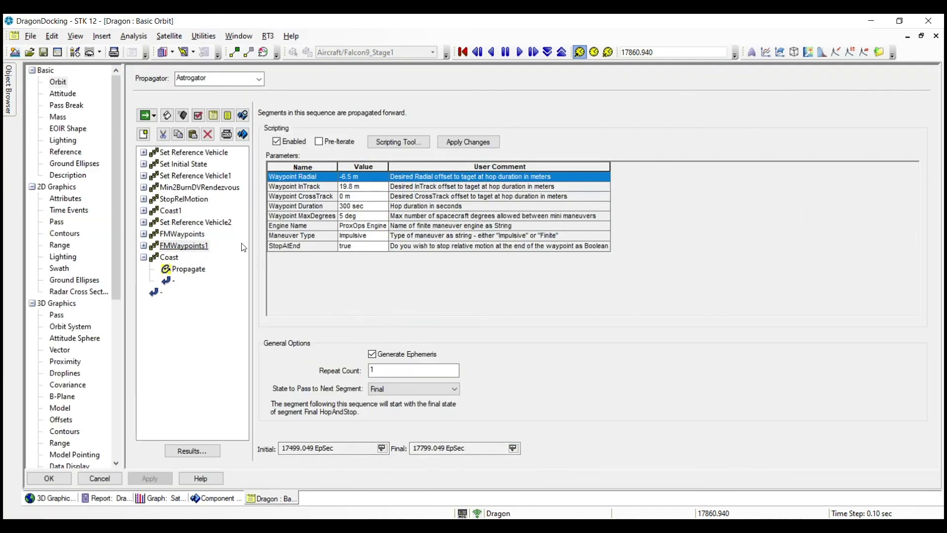
Step: Select the 19.8 m Waypoint InTrack parameter and bring up the list of insertable segment types
{"action": "left_click", "coordinate": [363, 189]}
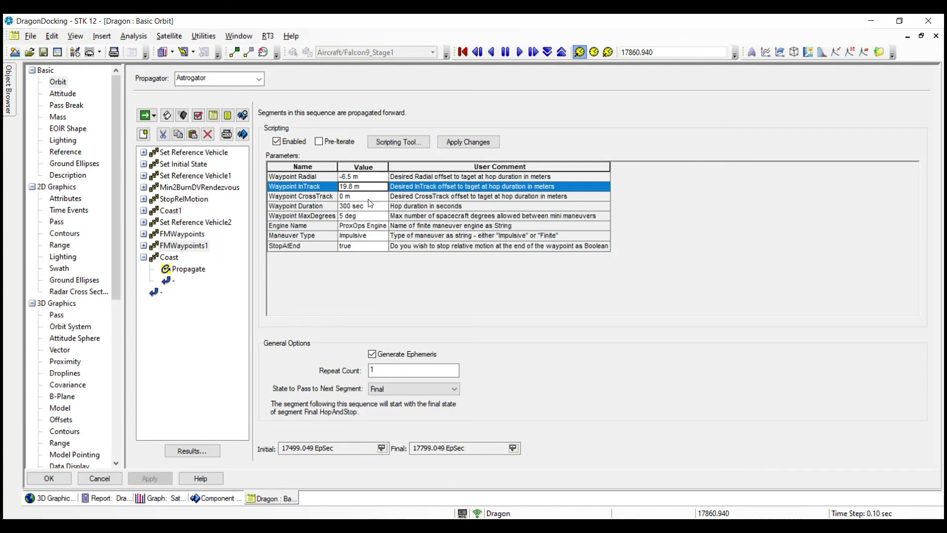
{"action": "left_click", "coordinate": [147, 137]}
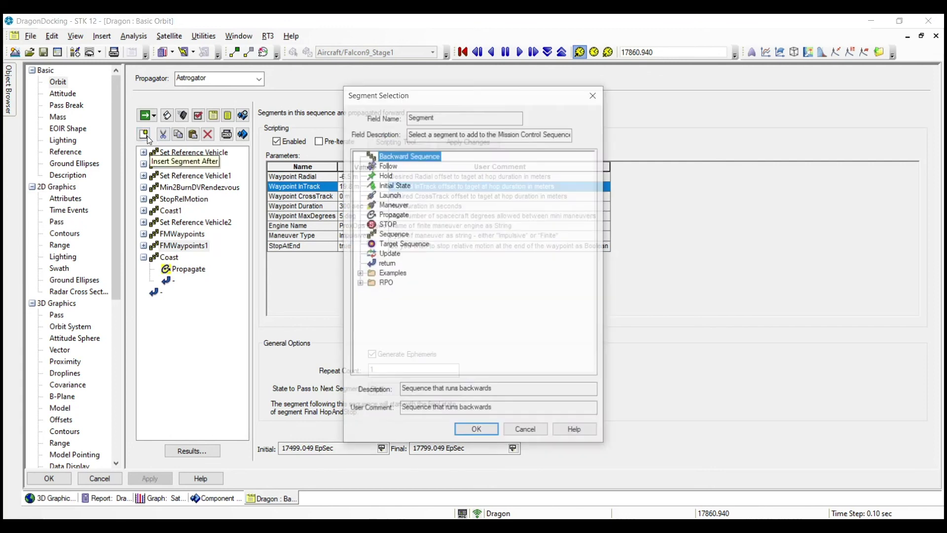
Step: Browse the RPO segment types in Segment Selection and cancel without inserting any
{"action": "left_click", "coordinate": [360, 283]}
{"action": "scroll", "coordinate": [480, 257], "scroll_direction": "down", "scroll_amount": 6}
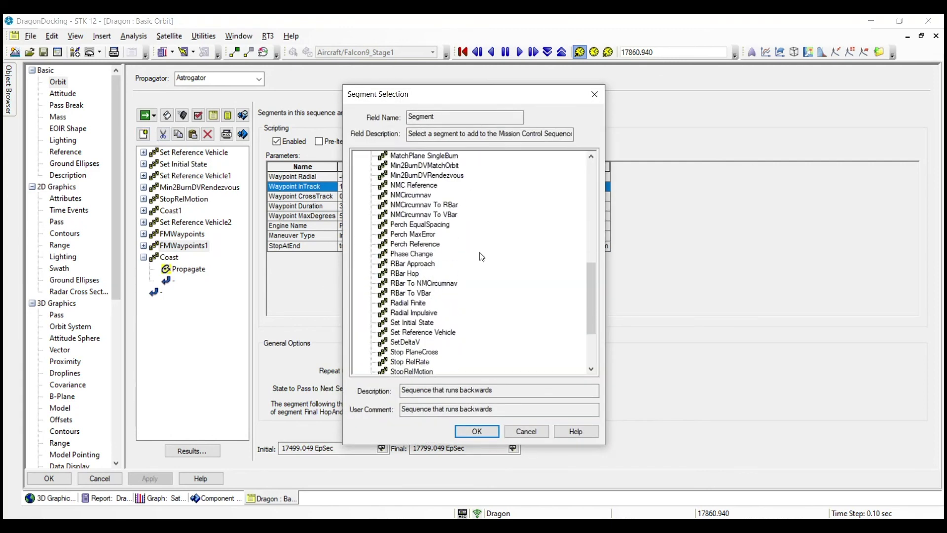
{"action": "scroll", "coordinate": [482, 258], "scroll_direction": "down", "scroll_amount": 3}
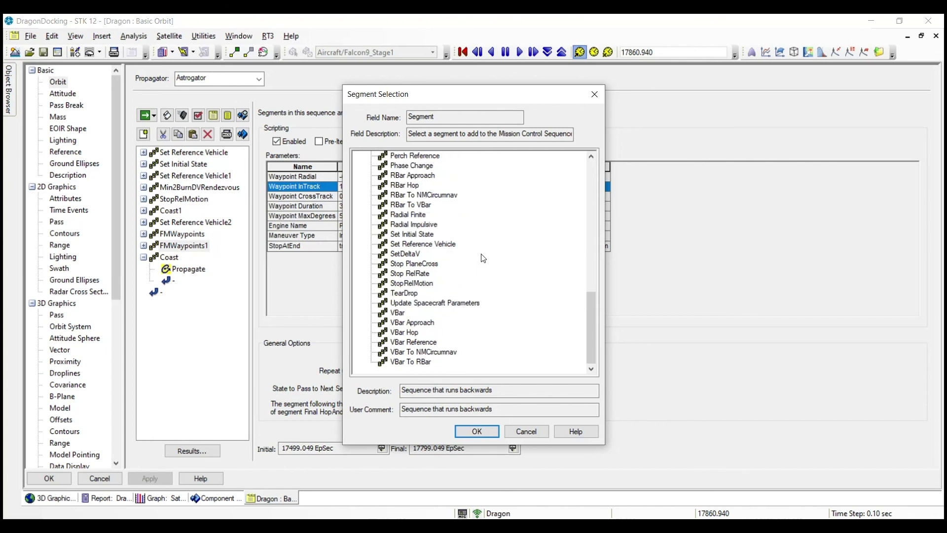
{"action": "scroll", "coordinate": [482, 258], "scroll_direction": "up", "scroll_amount": 10}
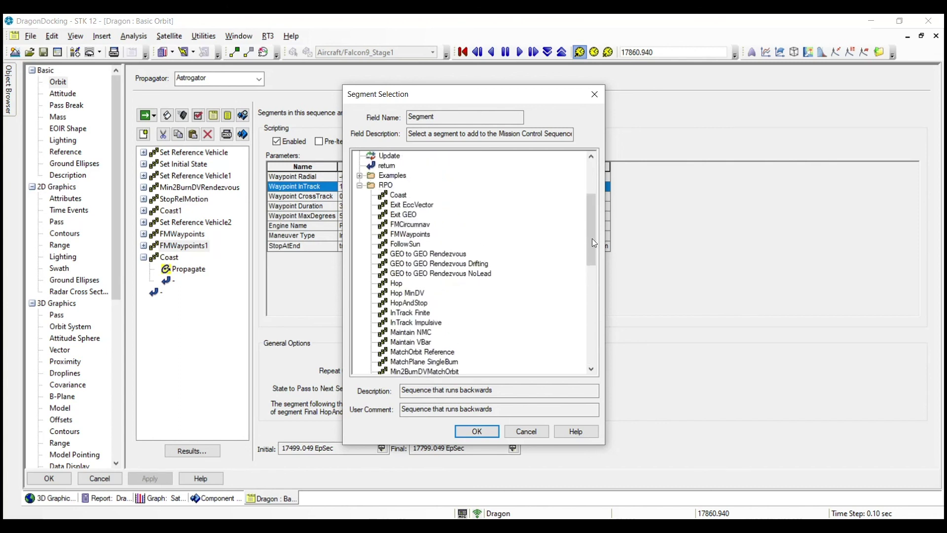
{"action": "left_click", "coordinate": [524, 431]}
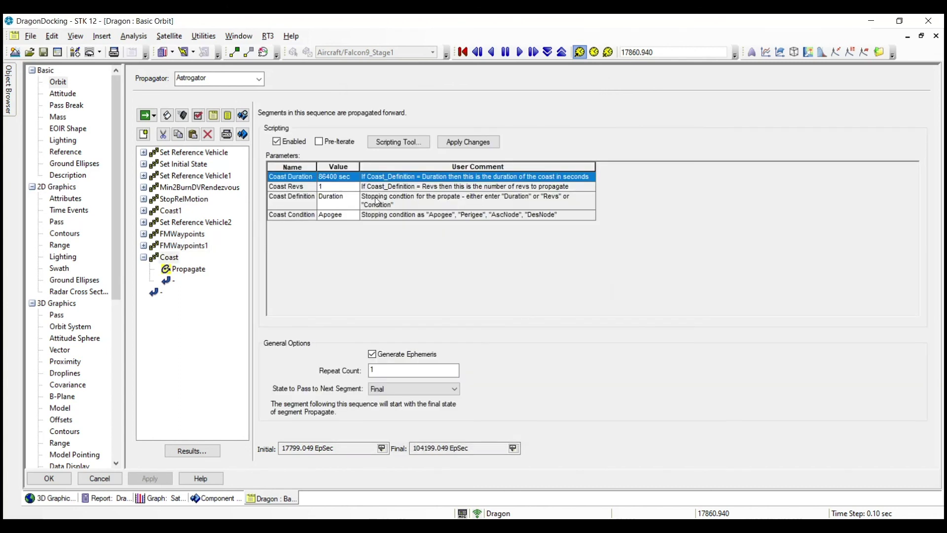